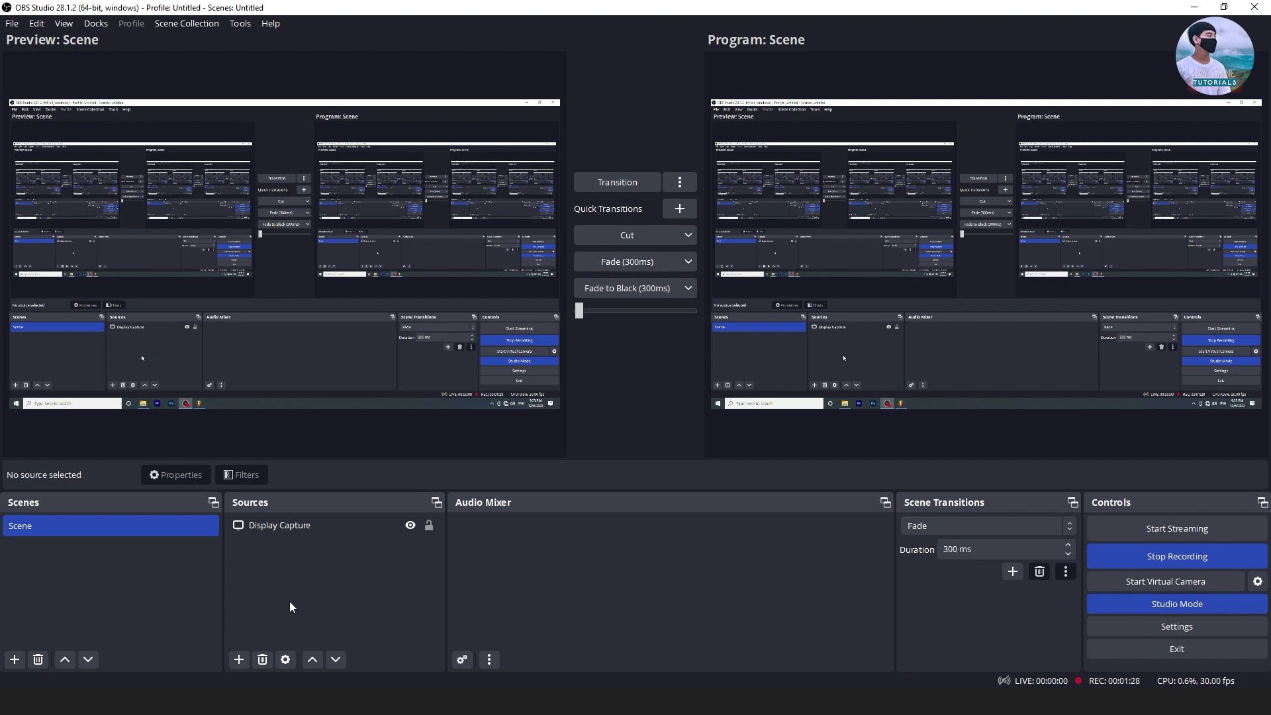
# - Add a new Video Capture Device source using OBS Virtual Camera and hide it in the scene
pyautogui.click(237, 661)
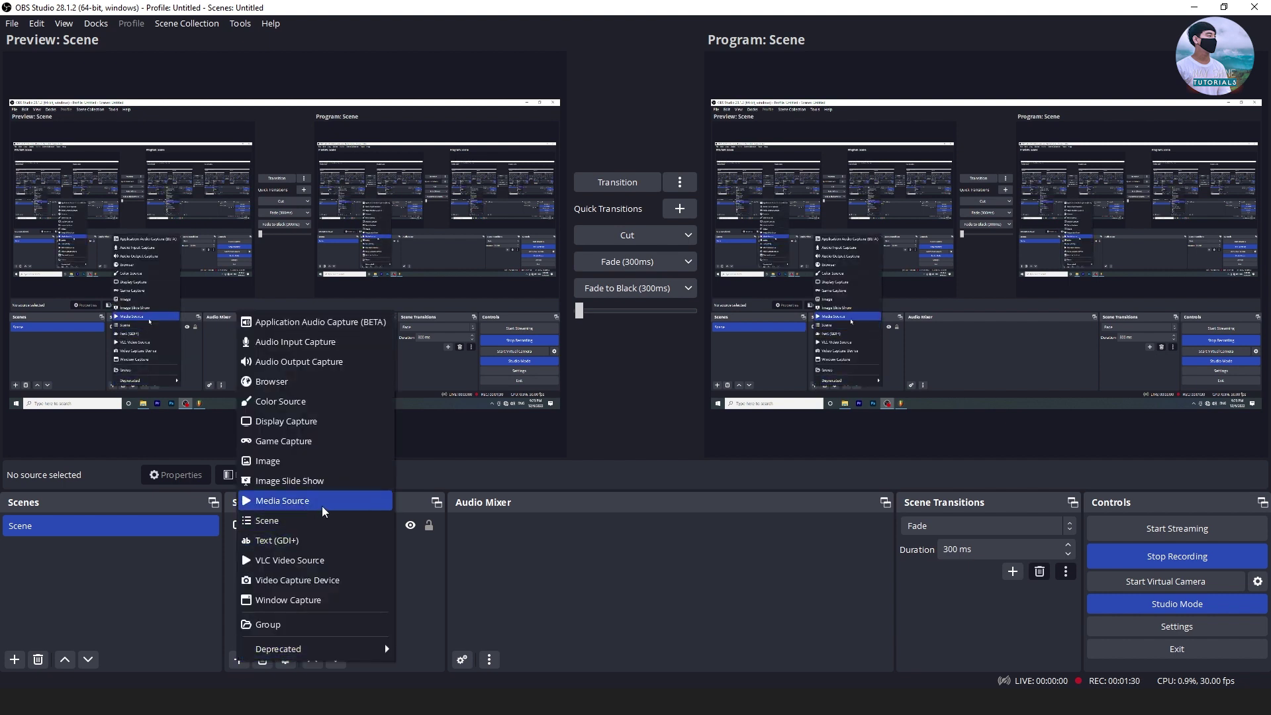
pyautogui.click(308, 582)
pyautogui.click(659, 429)
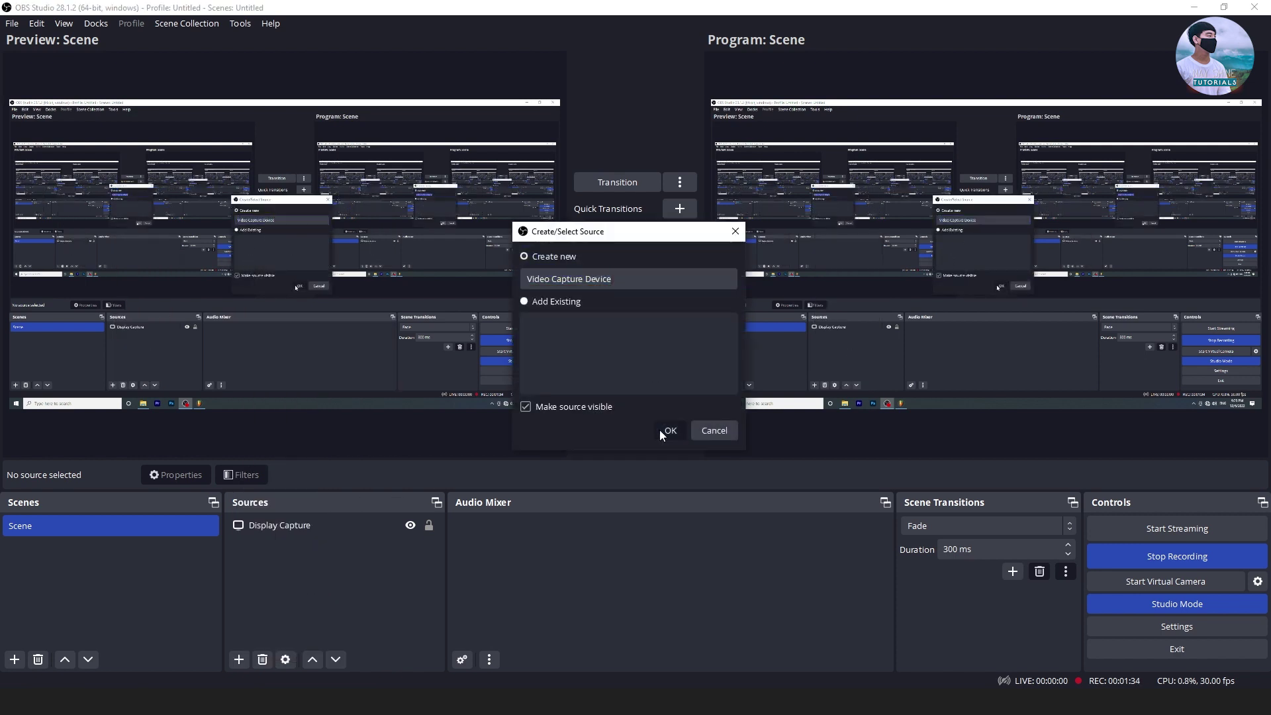
pyautogui.click(551, 353)
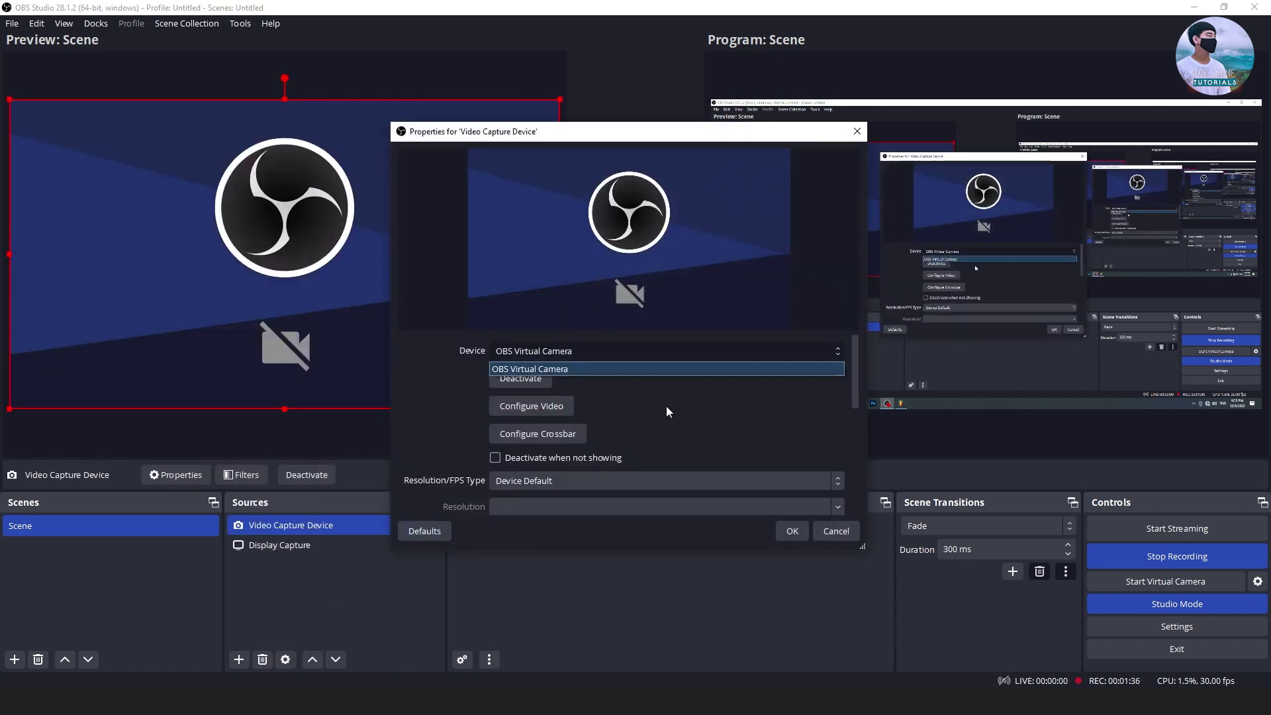
pyautogui.click(793, 532)
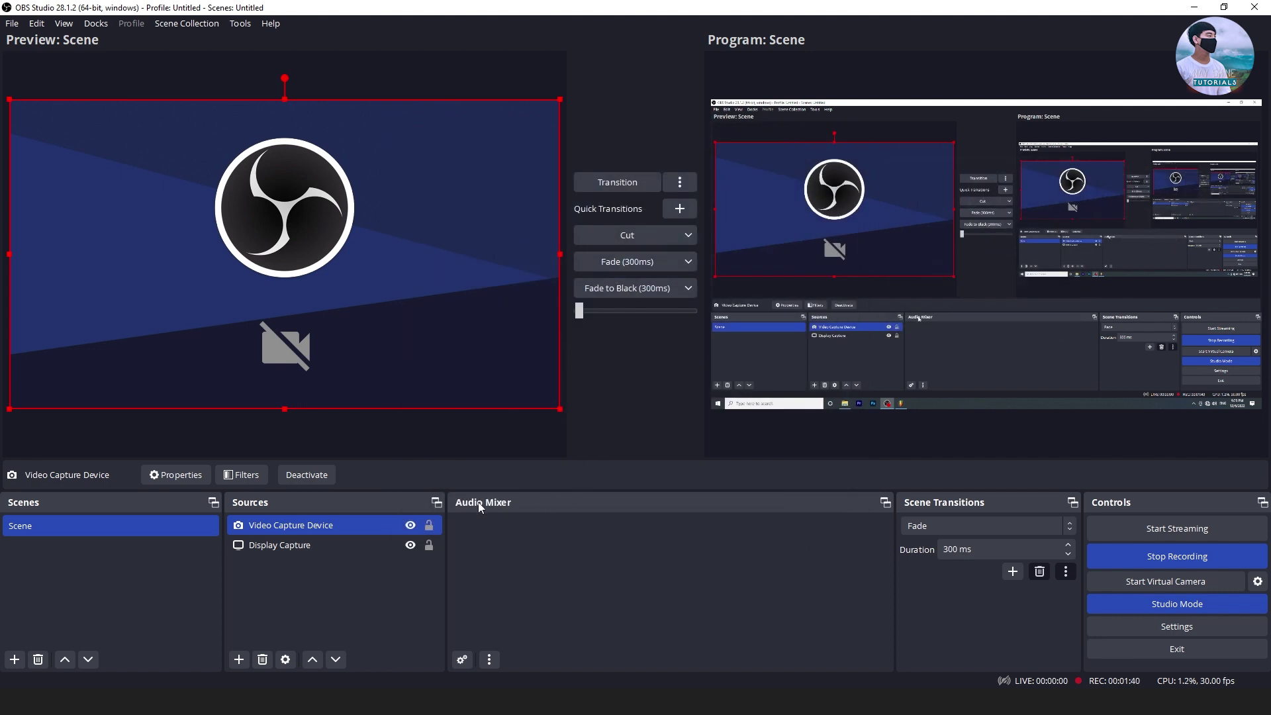
pyautogui.click(410, 526)
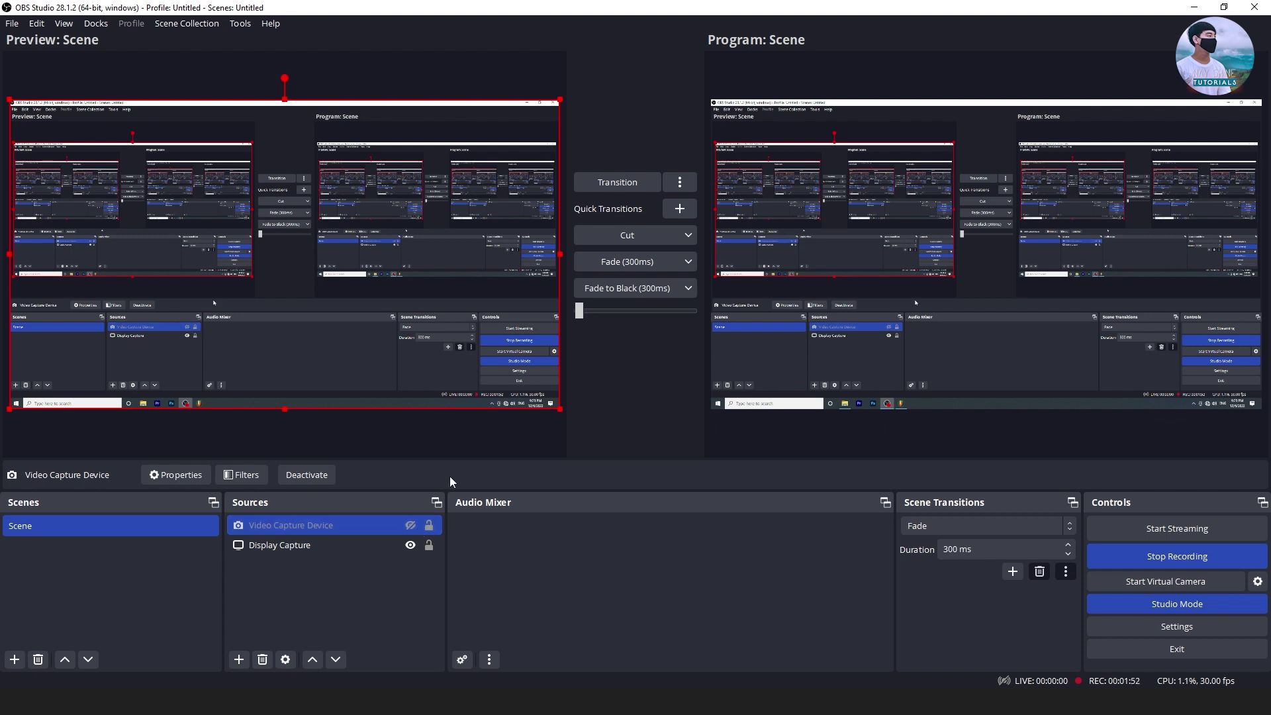
# - Add a new Media Source with its default name to the scene
pyautogui.click(238, 660)
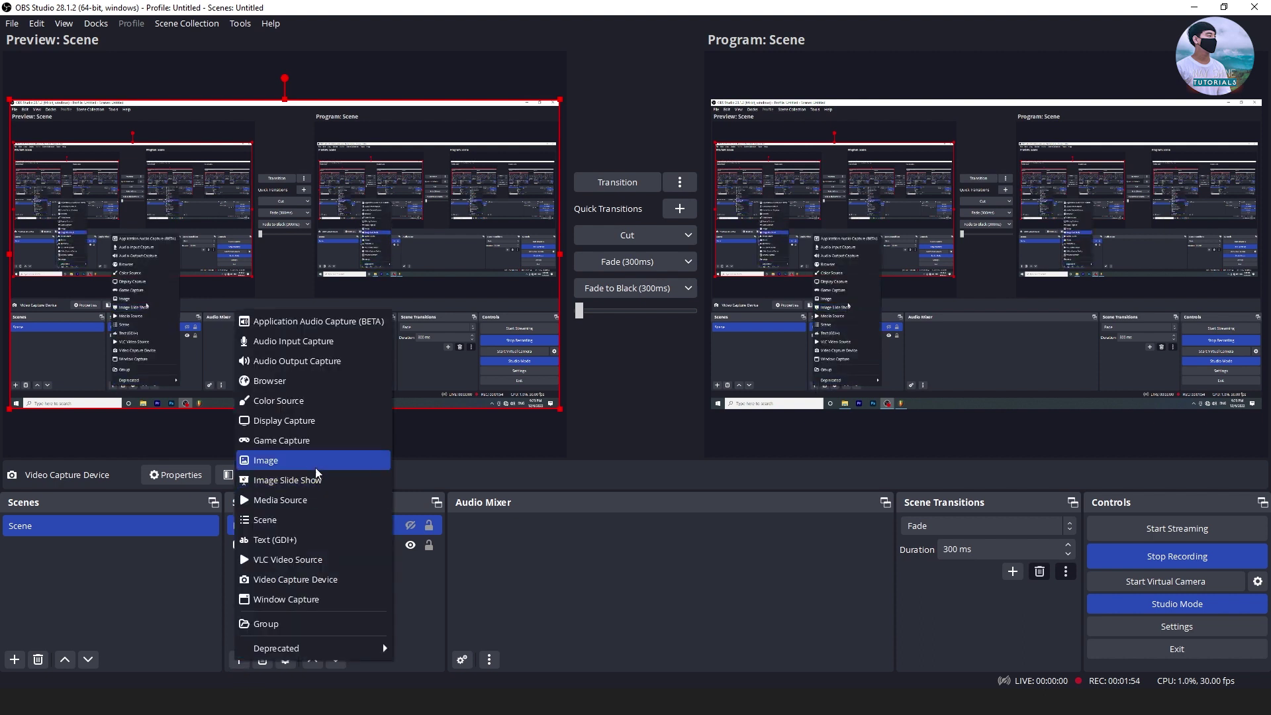
pyautogui.click(304, 500)
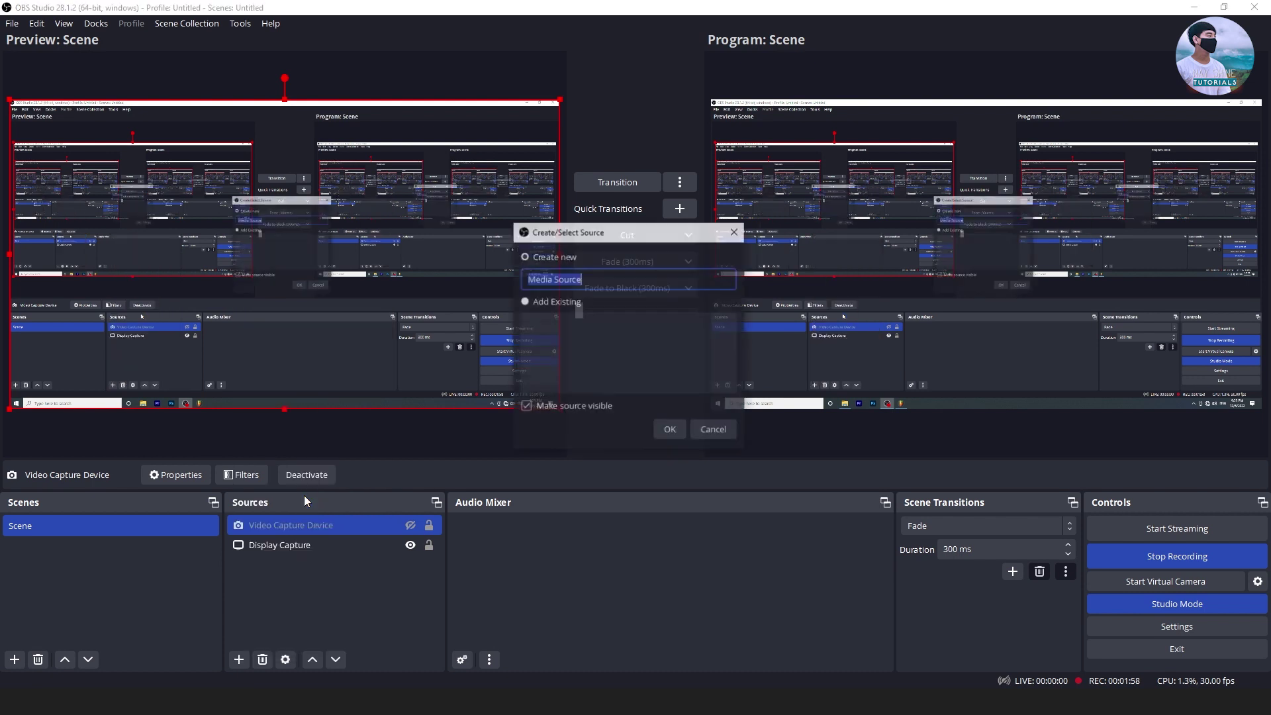
pyautogui.click(670, 429)
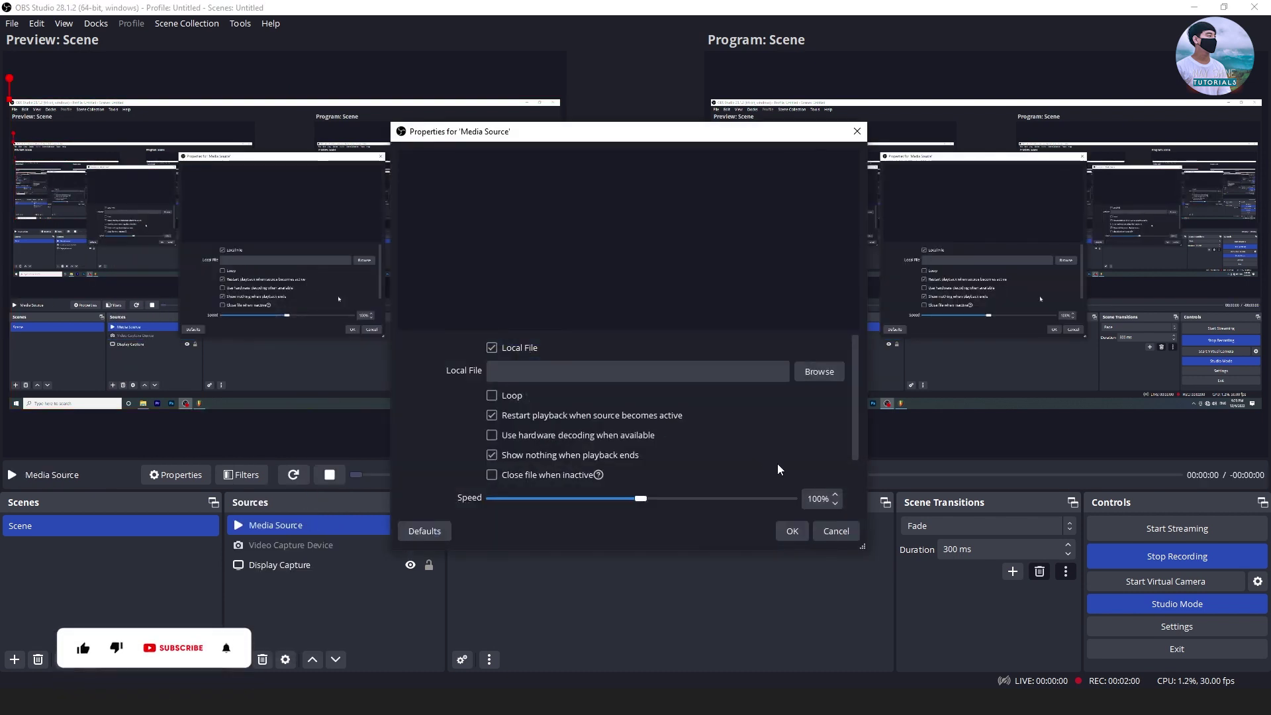
# - Load woman_presenting_product_green_screen_chroma_key.mp4 from the Photo folder as the Media Source's local file and start its playback
pyautogui.click(819, 371)
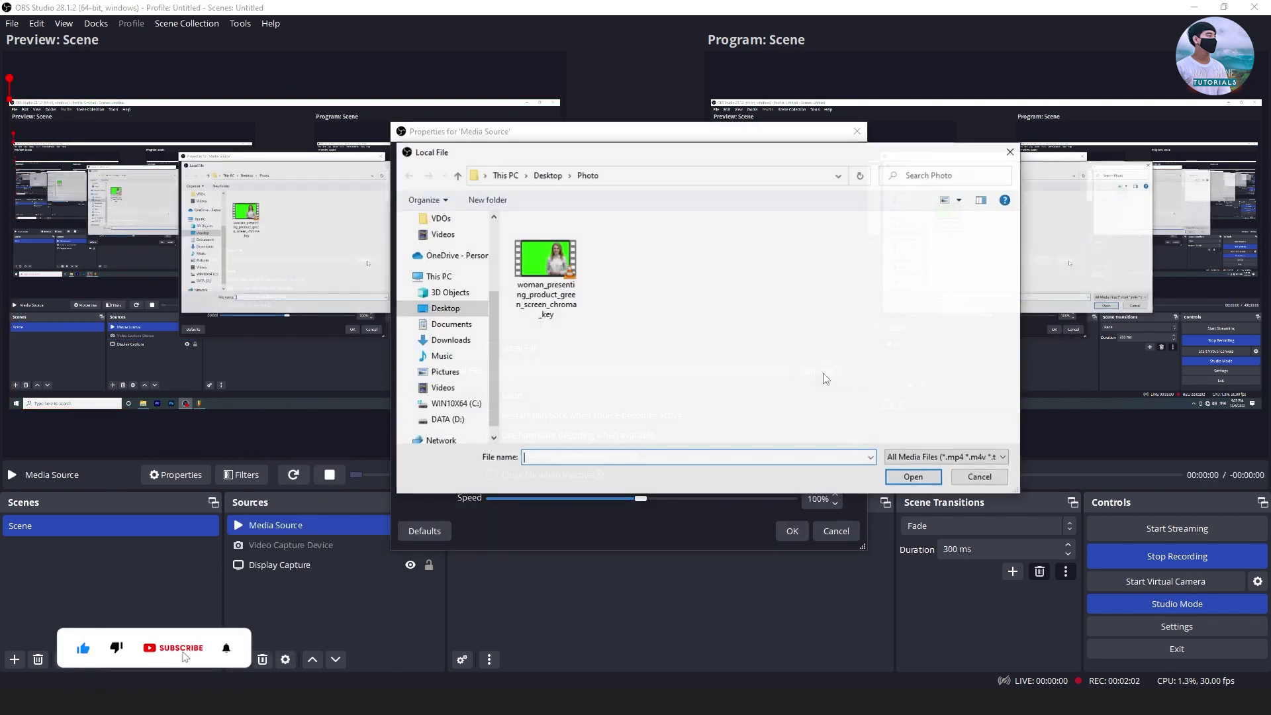
pyautogui.click(549, 272)
pyautogui.click(914, 477)
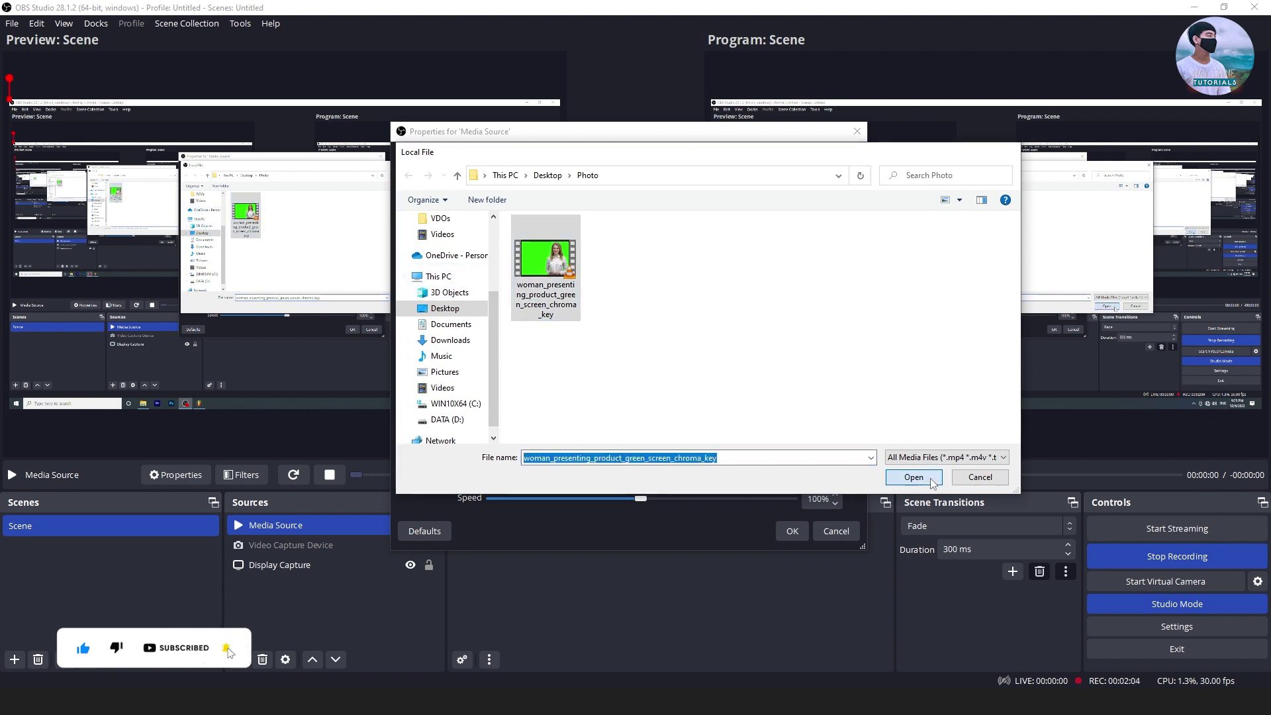
pyautogui.moveTo(647, 136); pyautogui.dragTo(487, 128)
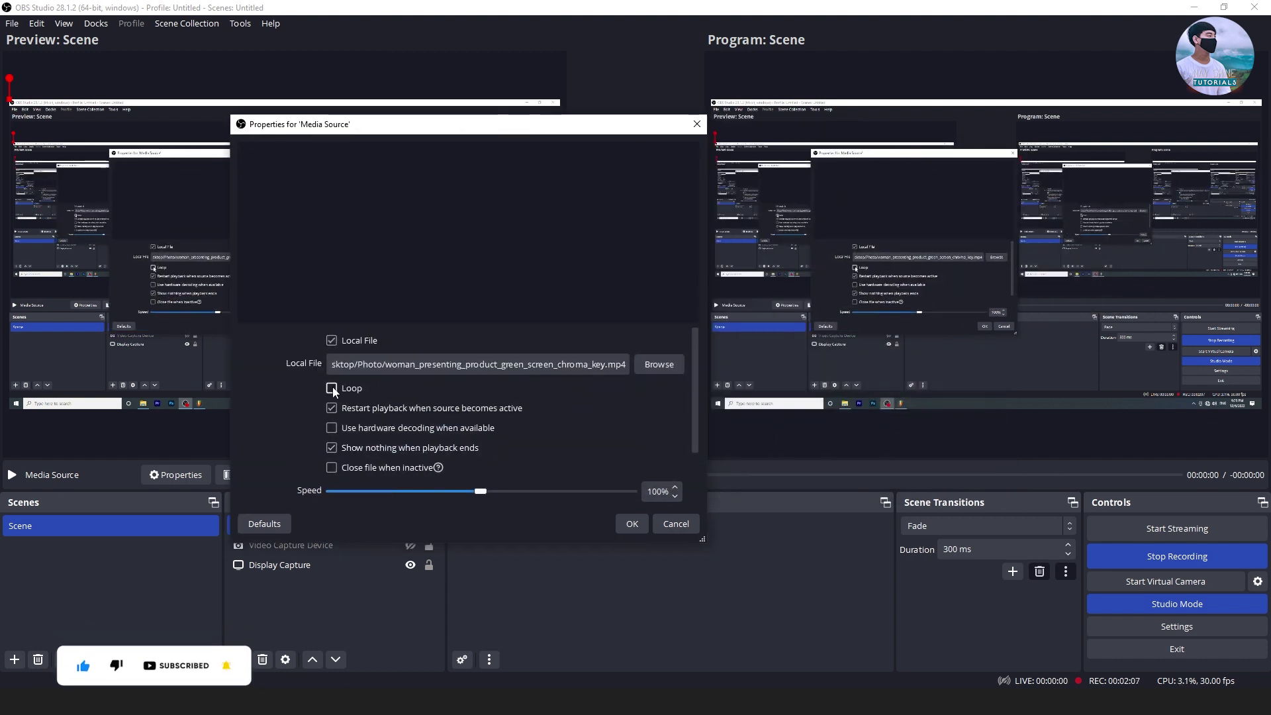
pyautogui.click(632, 523)
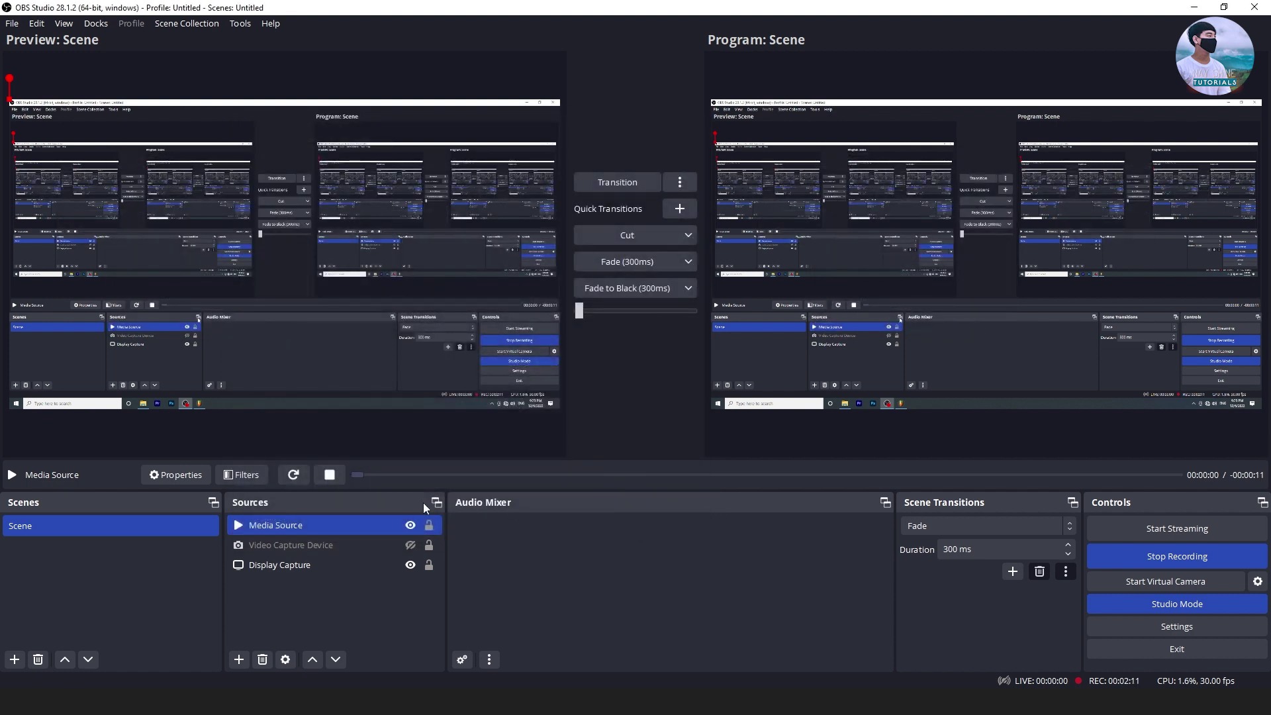
pyautogui.click(298, 475)
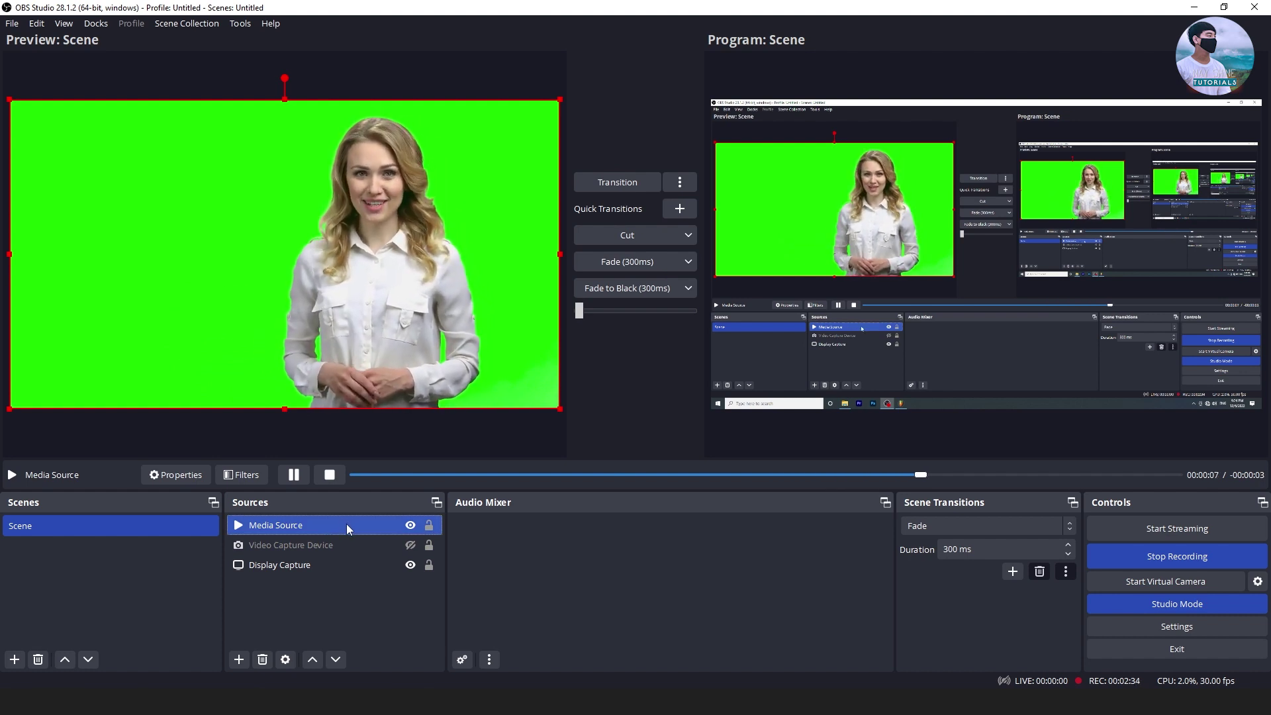
# - Add a Chroma Key effect filter with the default name to the Media Source
pyautogui.click(246, 475)
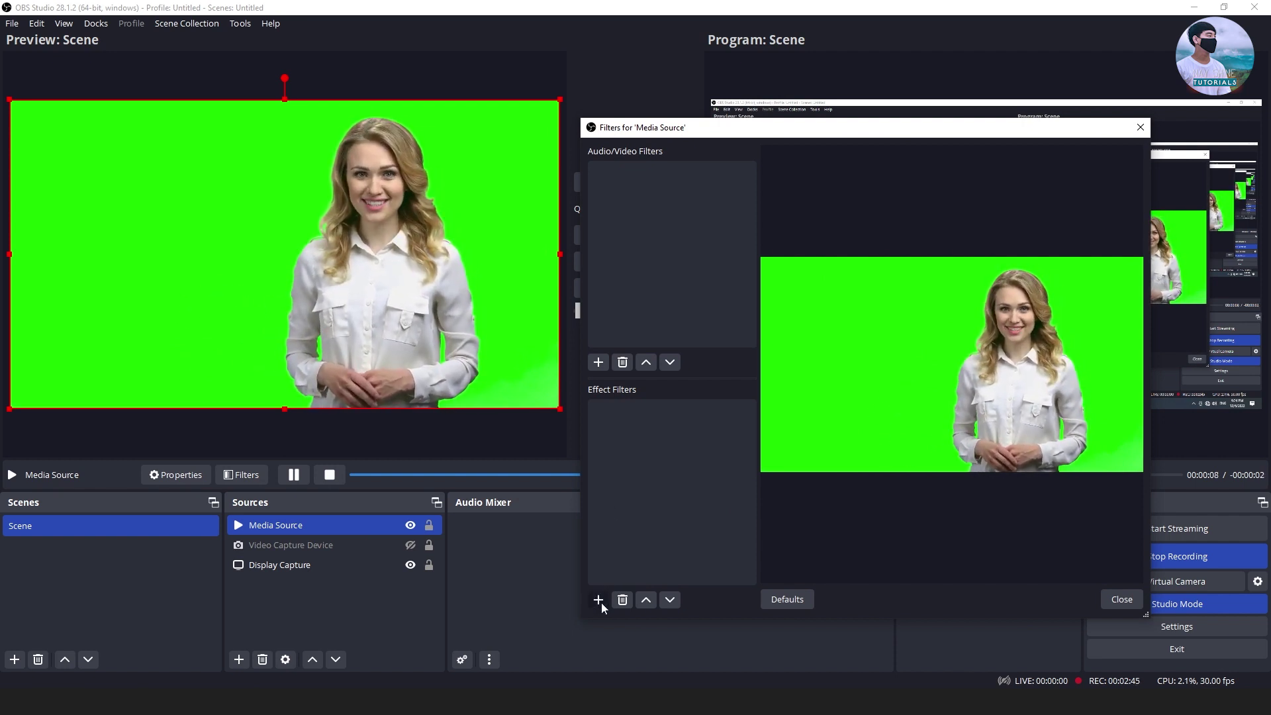
pyautogui.click(598, 601)
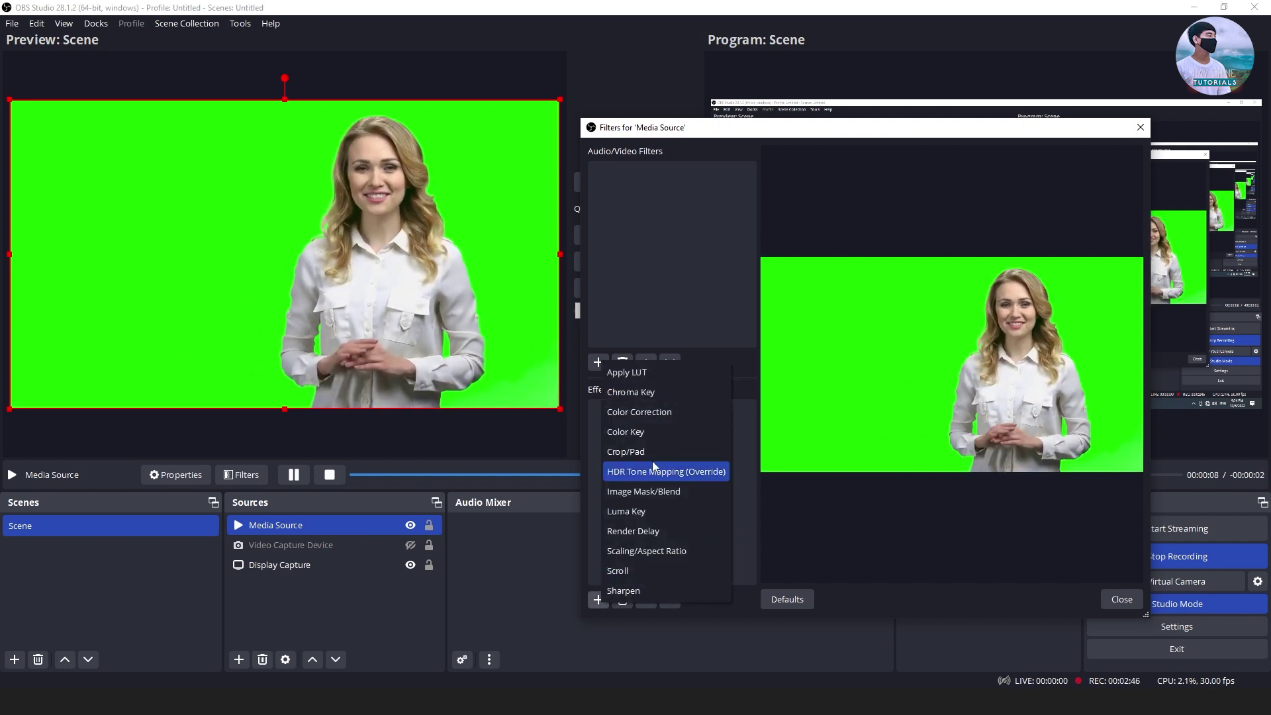
pyautogui.click(648, 393)
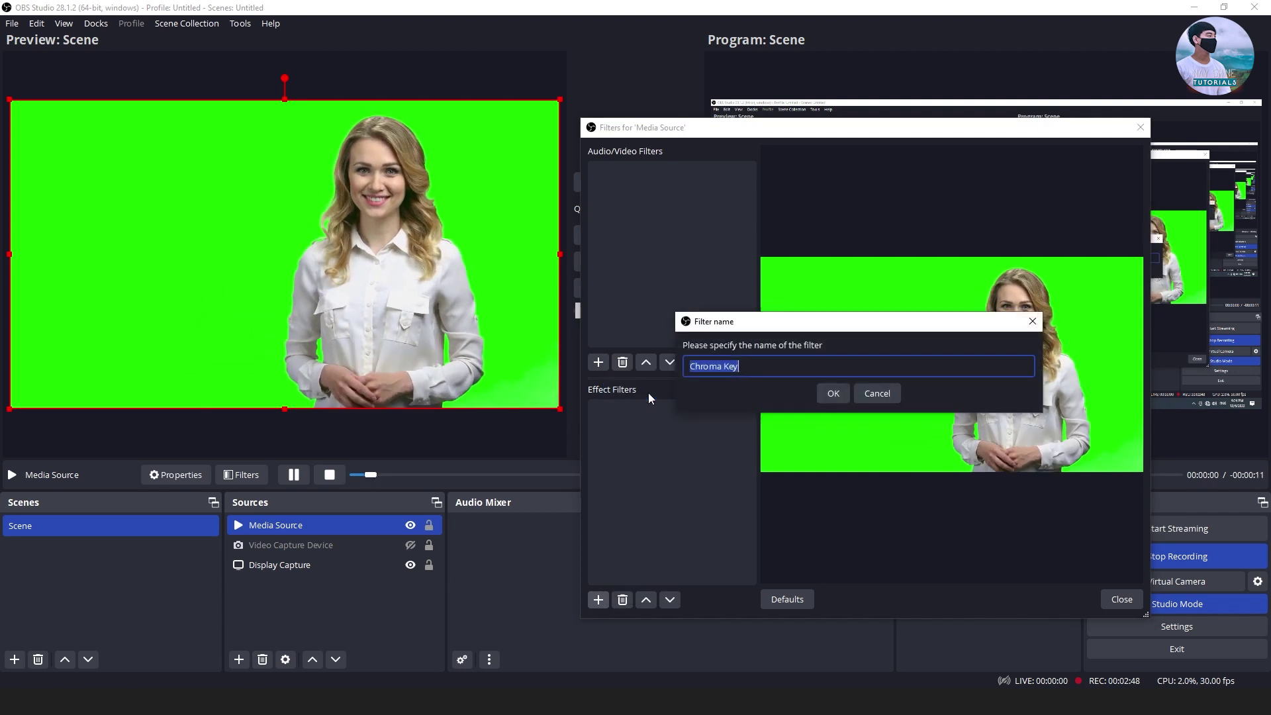
pyautogui.click(835, 395)
# - Test the Chroma Key by switching its key color type to Blue and back to Green and toggling the filter off and on
pyautogui.moveTo(789, 130); pyautogui.dragTo(811, 174)
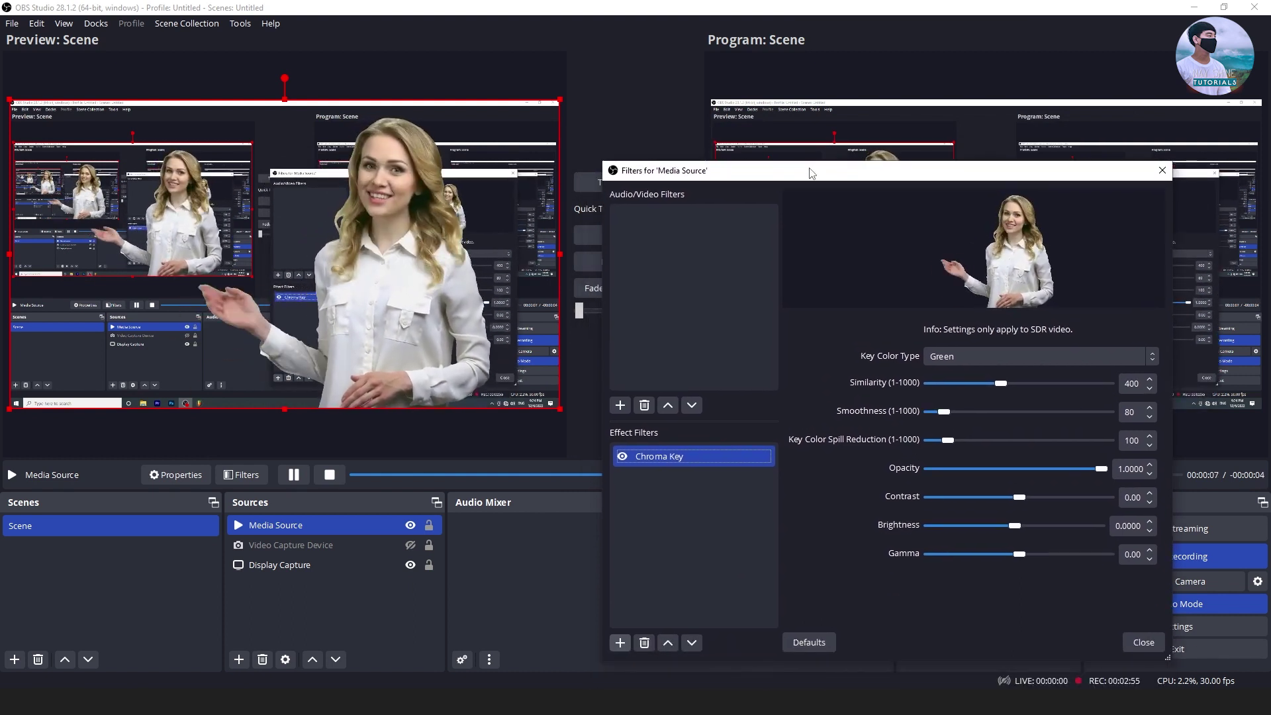
pyautogui.click(939, 358)
pyautogui.click(943, 389)
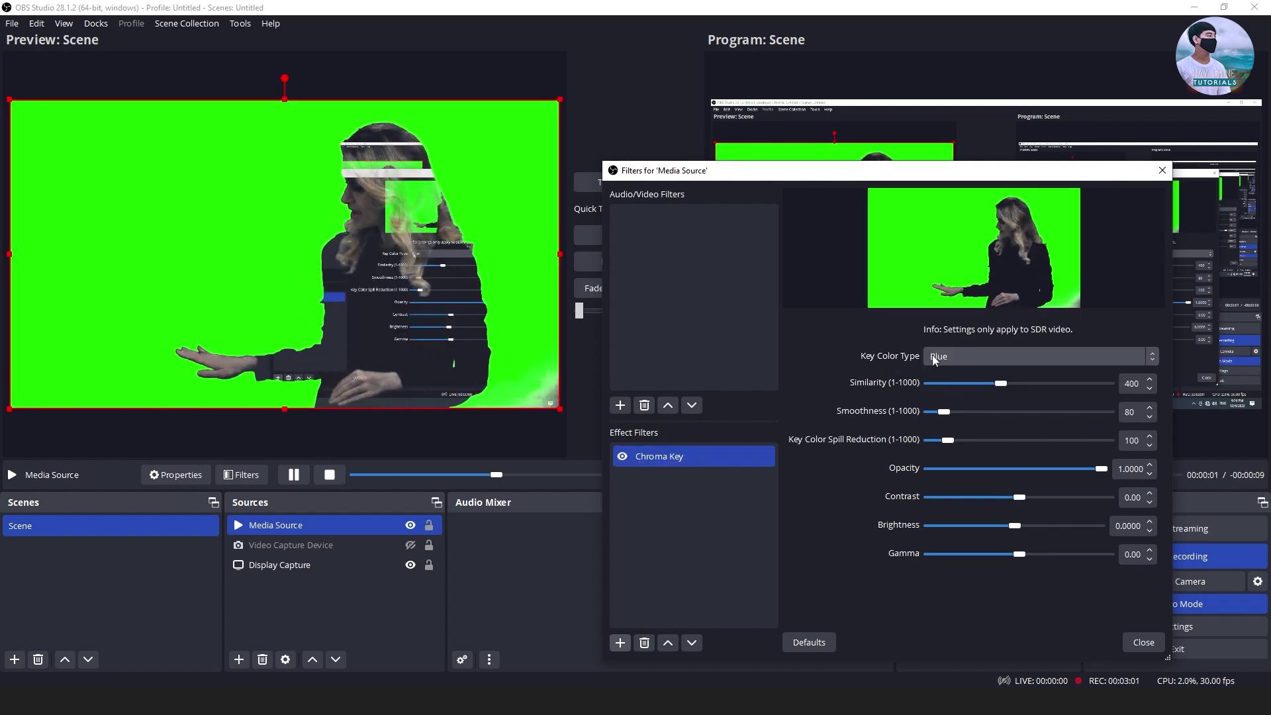
pyautogui.click(931, 358)
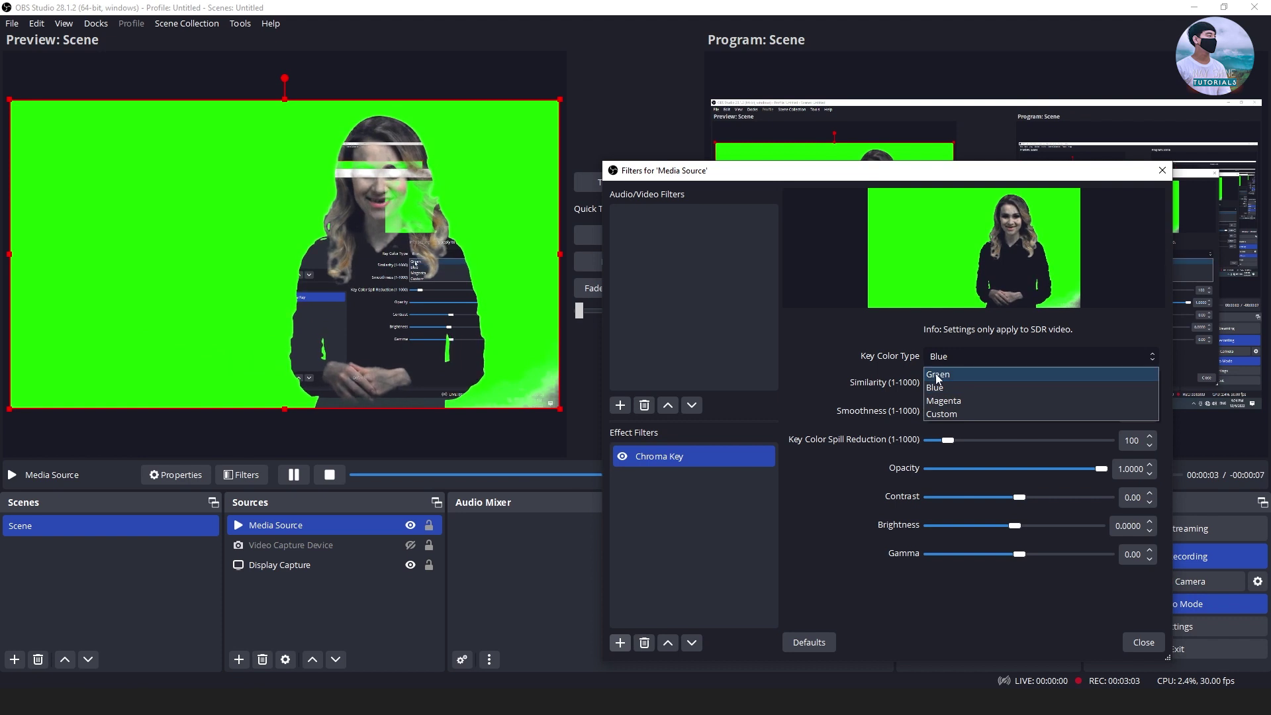
pyautogui.click(936, 374)
pyautogui.click(623, 457)
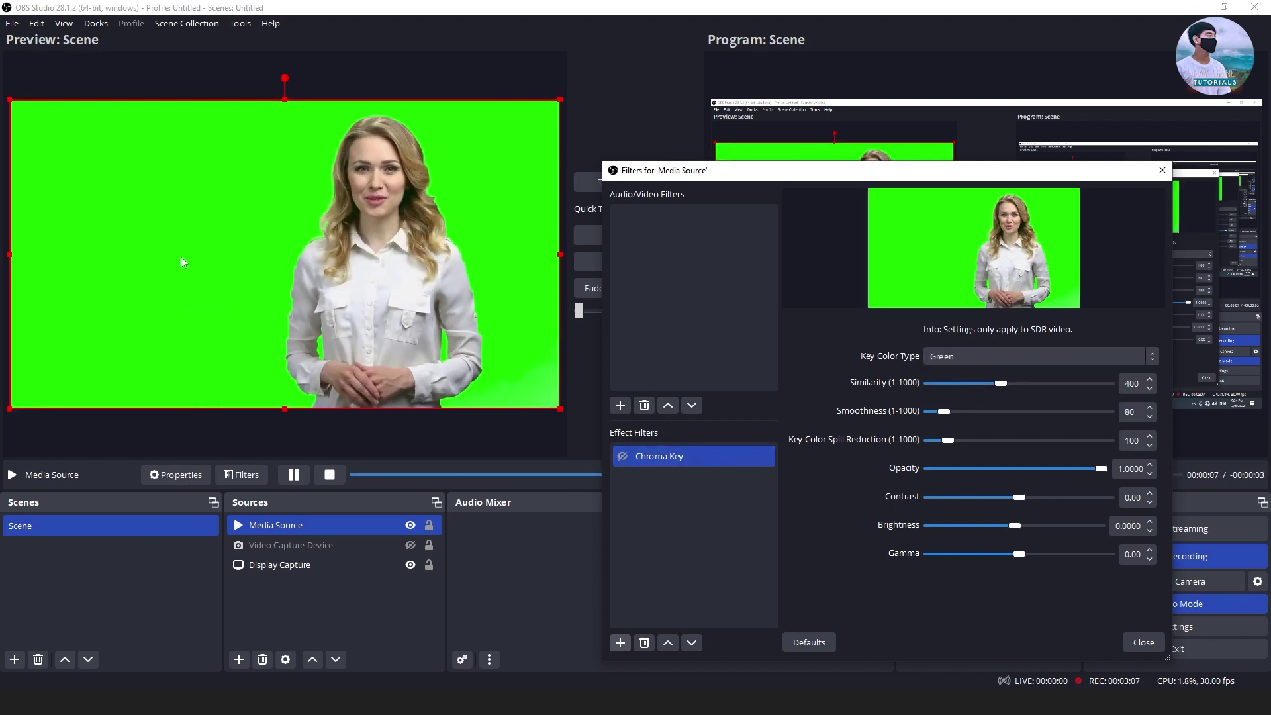
pyautogui.click(623, 457)
# - Try the Custom key color type with green #00aa00, cancel the color choice, and return the key color type to Green
pyautogui.click(936, 358)
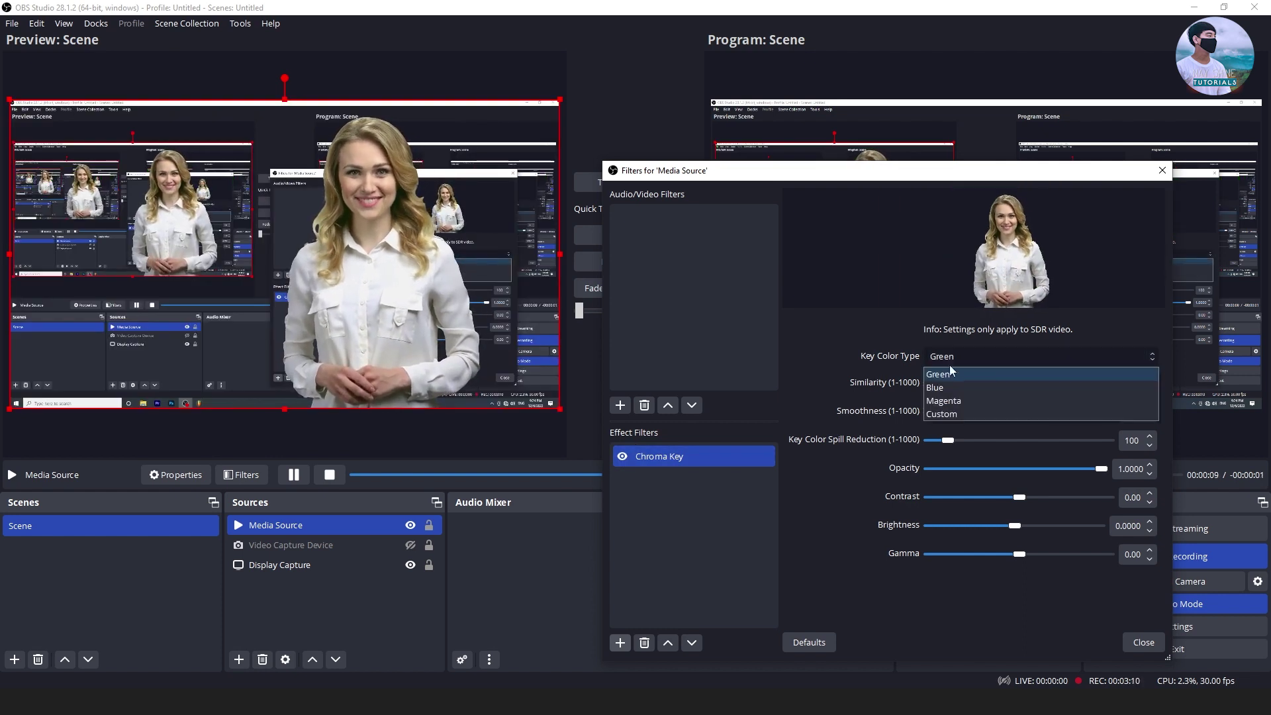
pyautogui.click(954, 415)
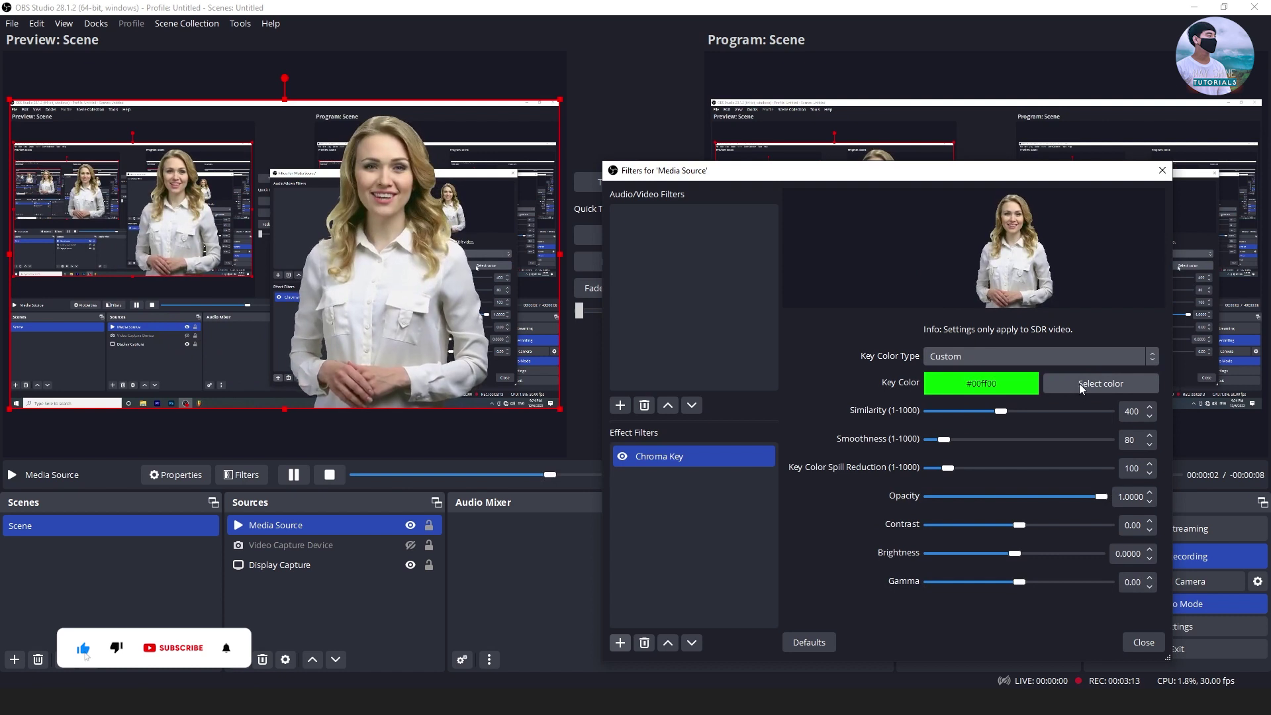
pyautogui.click(1106, 383)
pyautogui.click(794, 290)
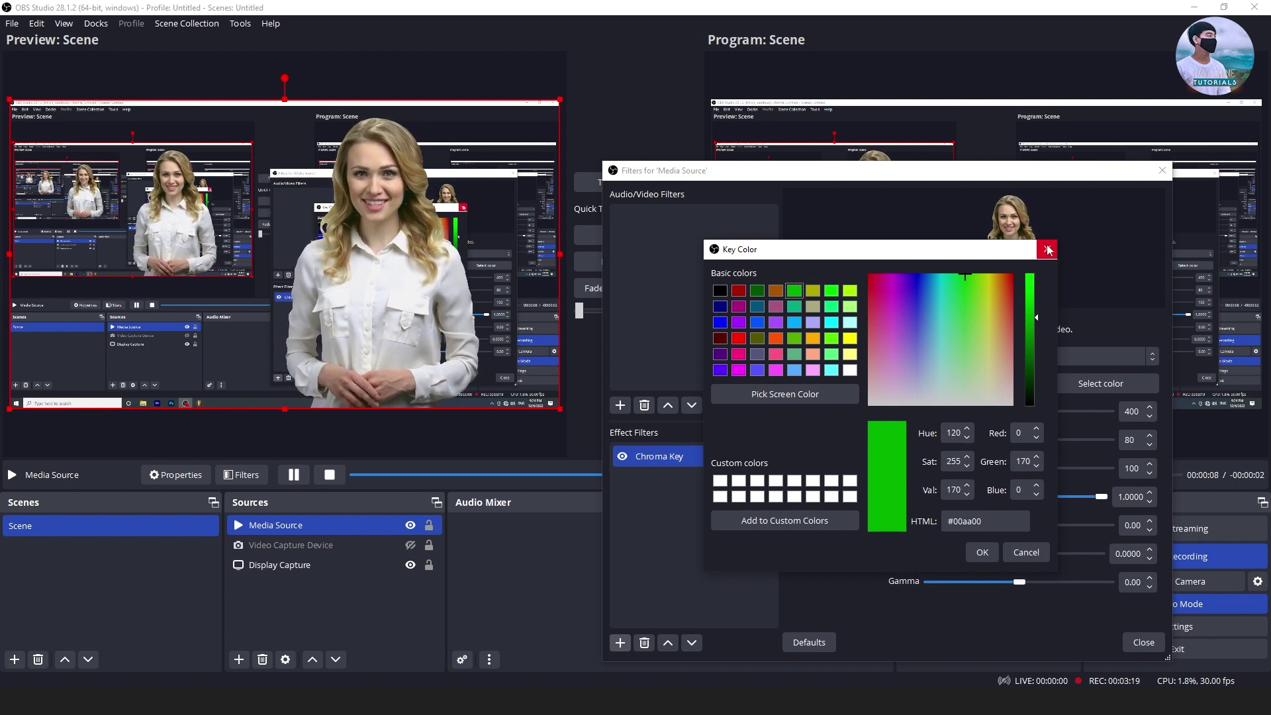
pyautogui.press('Escape')
pyautogui.click(958, 358)
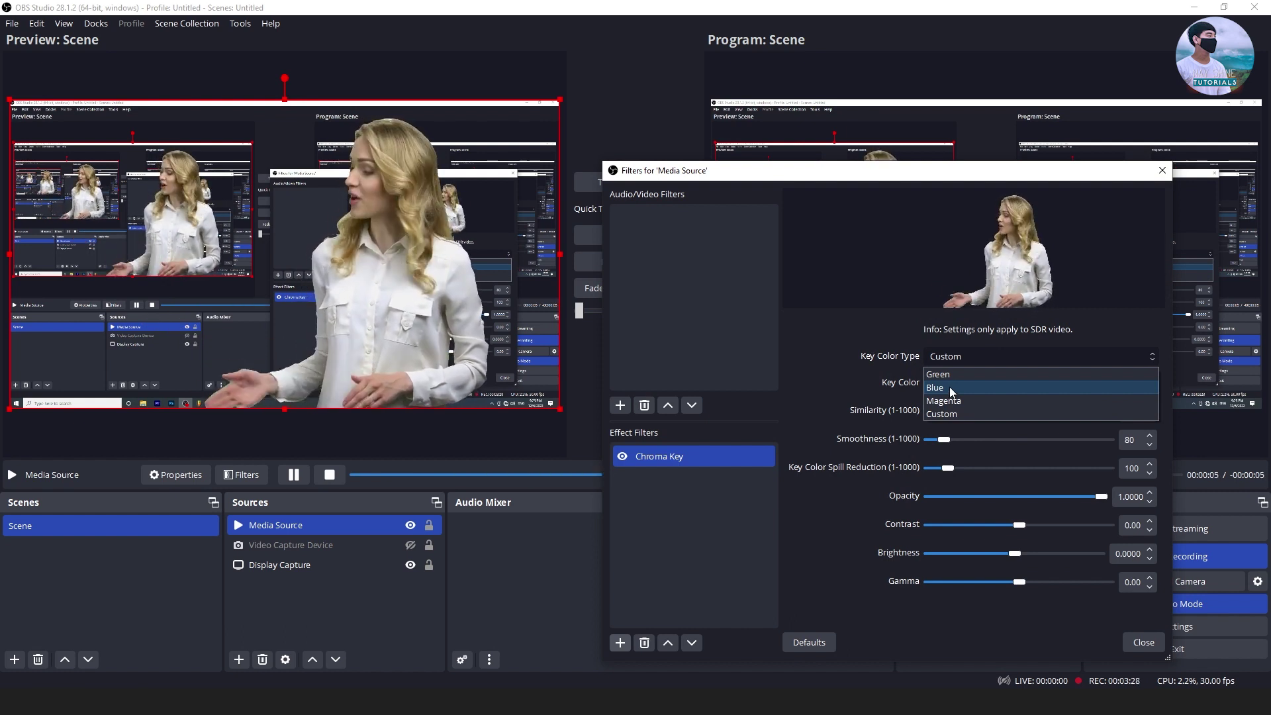
pyautogui.click(943, 374)
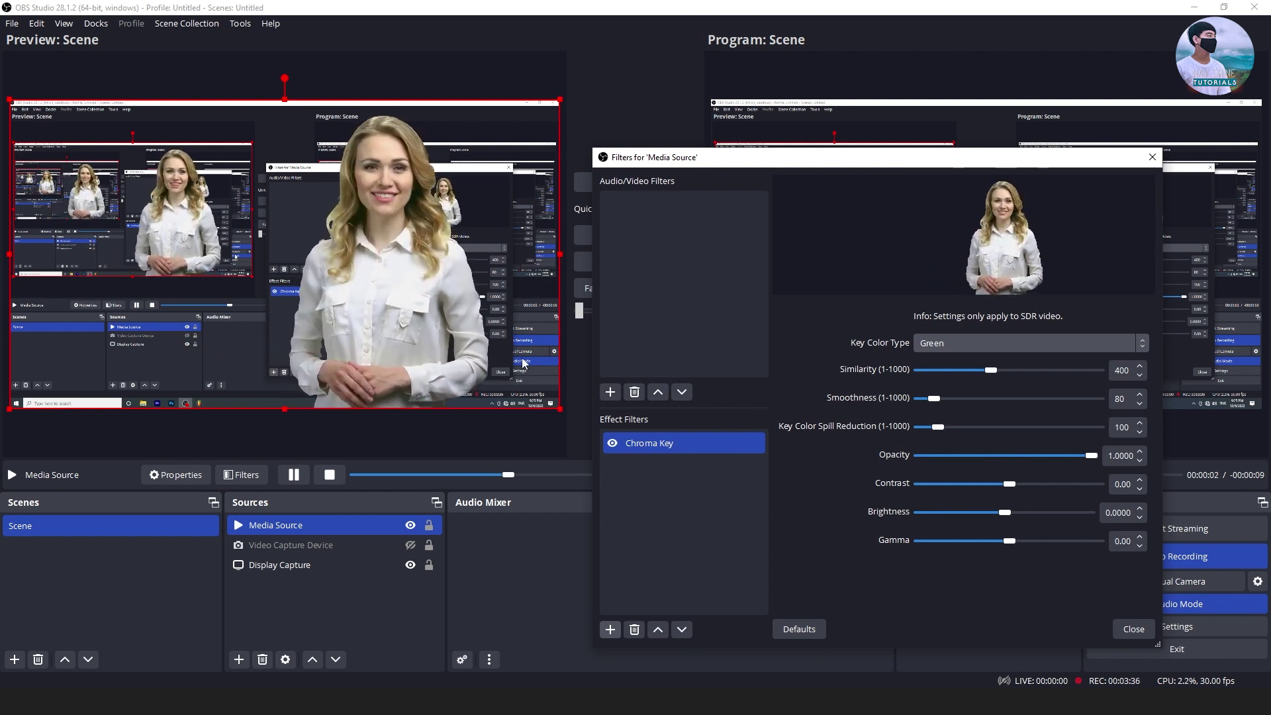
# - Set the Chroma Key's Similarity to 395, Smoothness to 27, Key Color Spill Reduction to 27 and Contrast to 0.22
pyautogui.moveTo(991, 369); pyautogui.dragTo(929, 403)
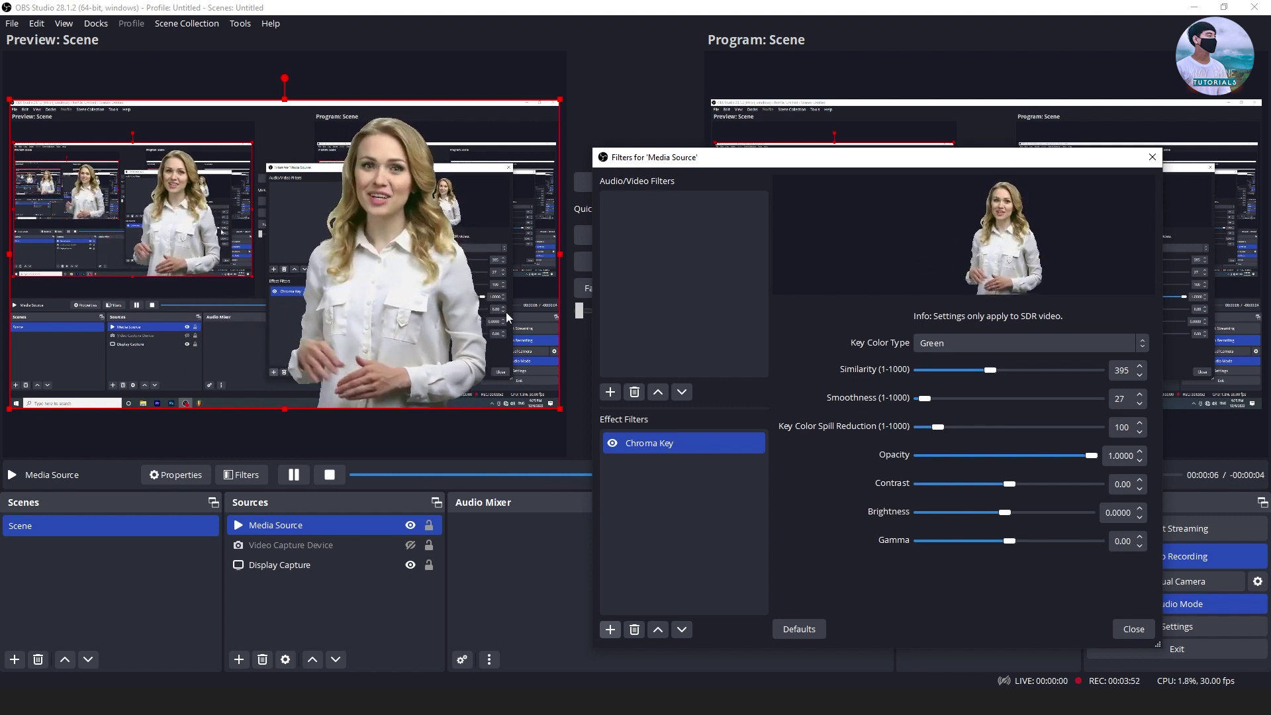
pyautogui.moveTo(939, 427)
pyautogui.mouseDown()
pyautogui.moveTo(921, 427)
pyautogui.moveTo(927, 415)
pyautogui.mouseUp()
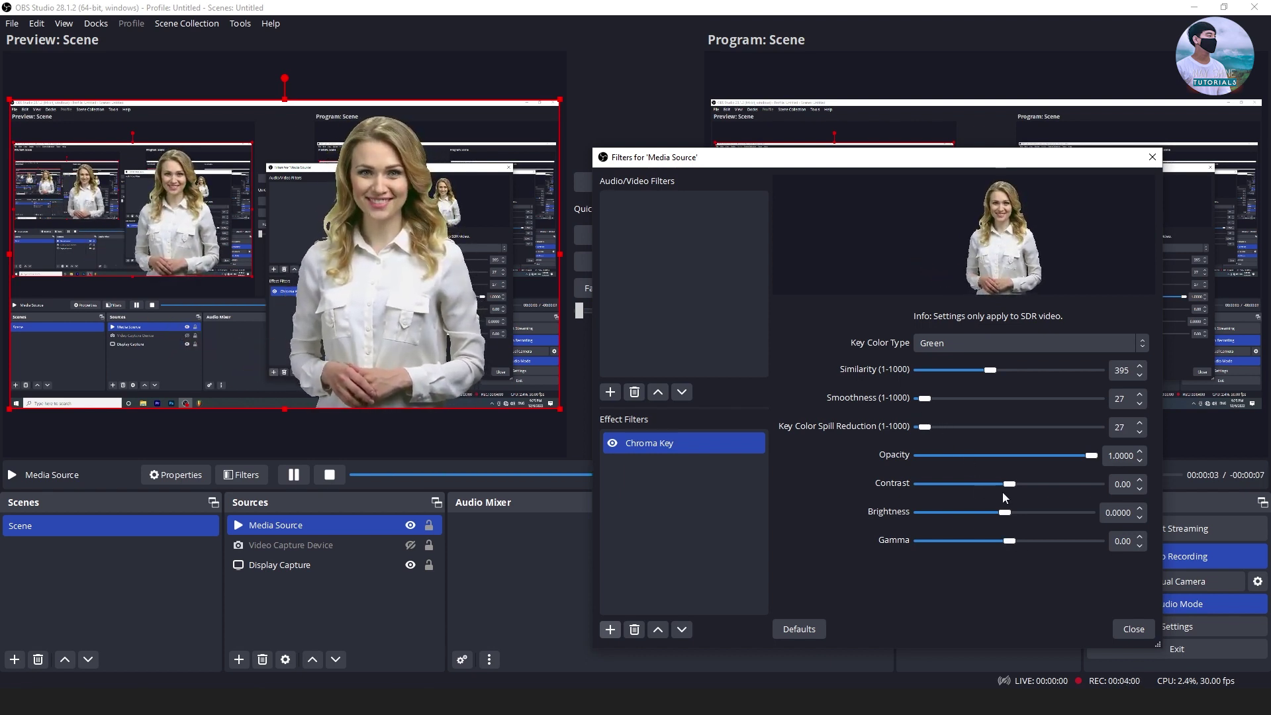
pyautogui.moveTo(1009, 484)
pyautogui.mouseDown()
pyautogui.moveTo(1045, 490)
pyautogui.moveTo(983, 489)
pyautogui.moveTo(1019, 488)
pyautogui.mouseUp()
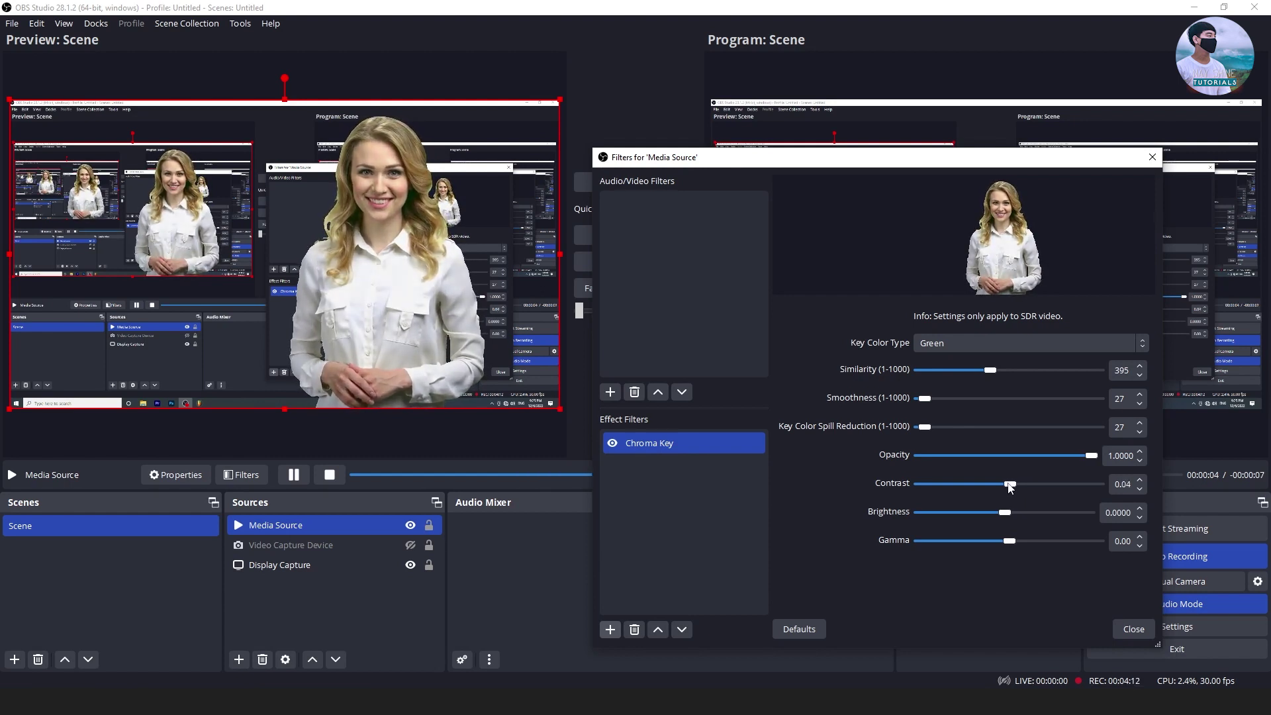
pyautogui.moveTo(1012, 486); pyautogui.dragTo(1013, 484)
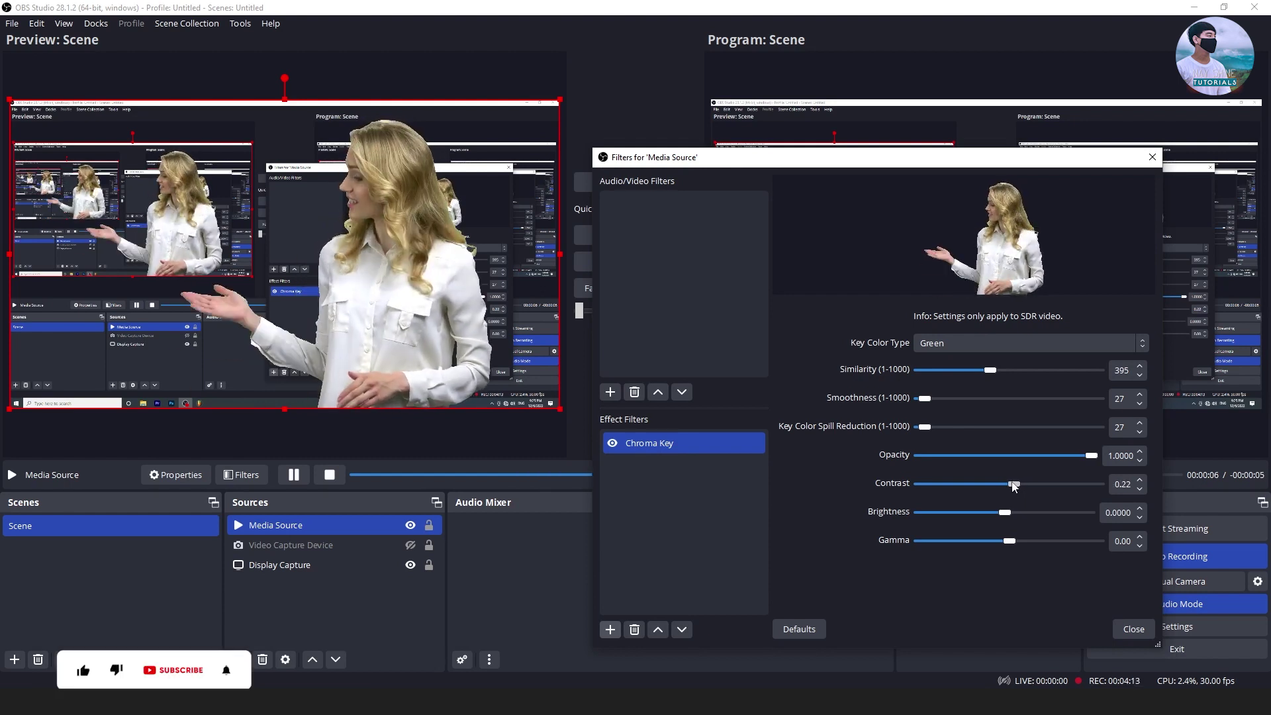
# - Compare the video with the Chroma Key off and on, view the available effect filters, and close the filter settings
pyautogui.click(613, 443)
pyautogui.click(613, 443)
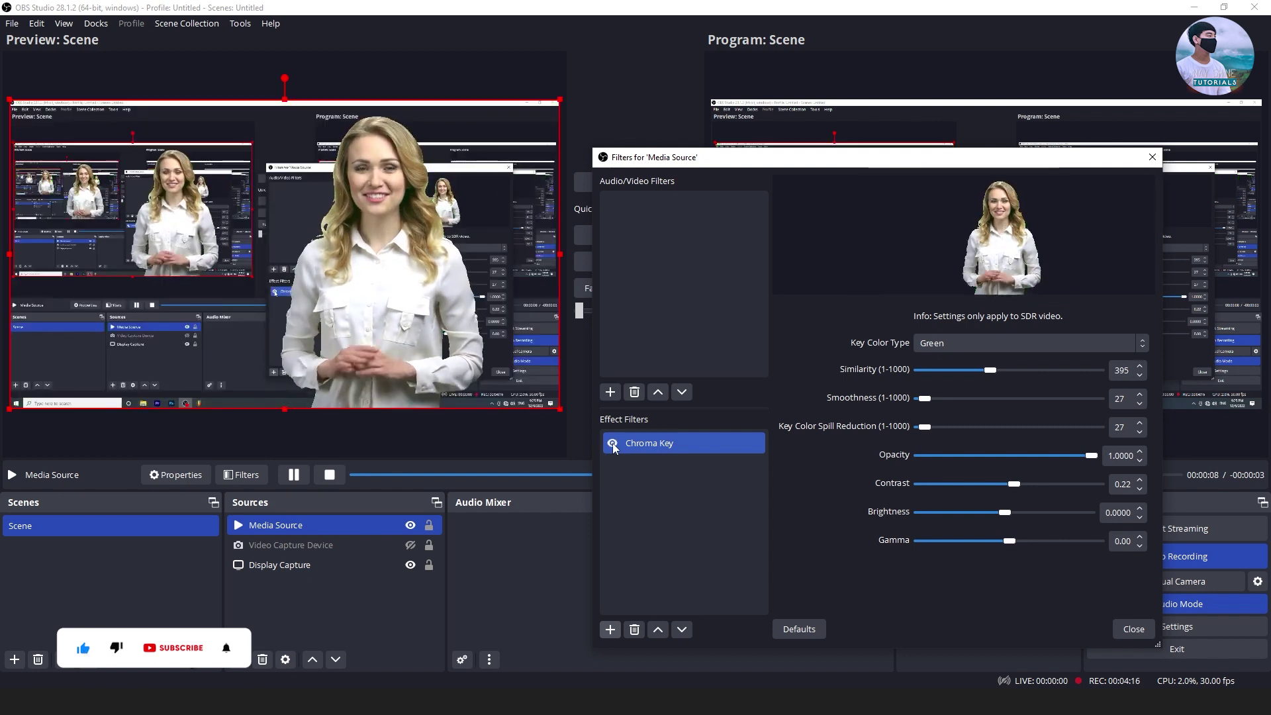
pyautogui.click(609, 630)
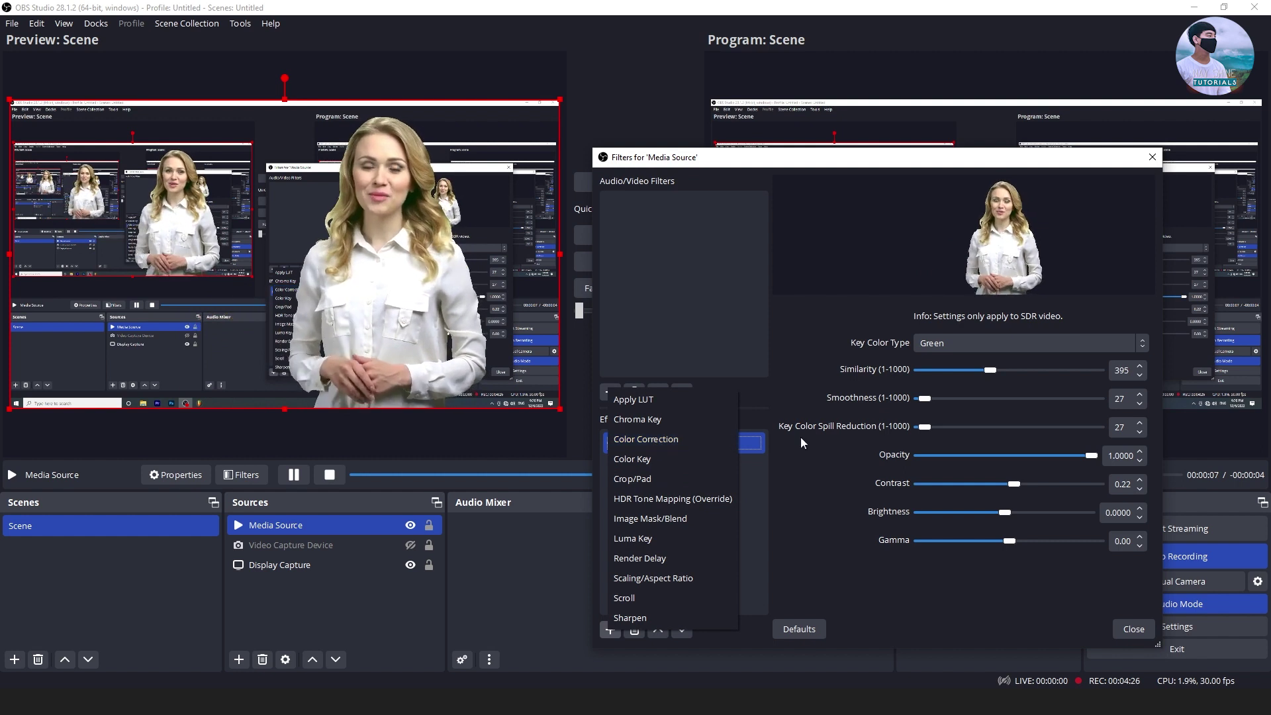
pyautogui.click(824, 469)
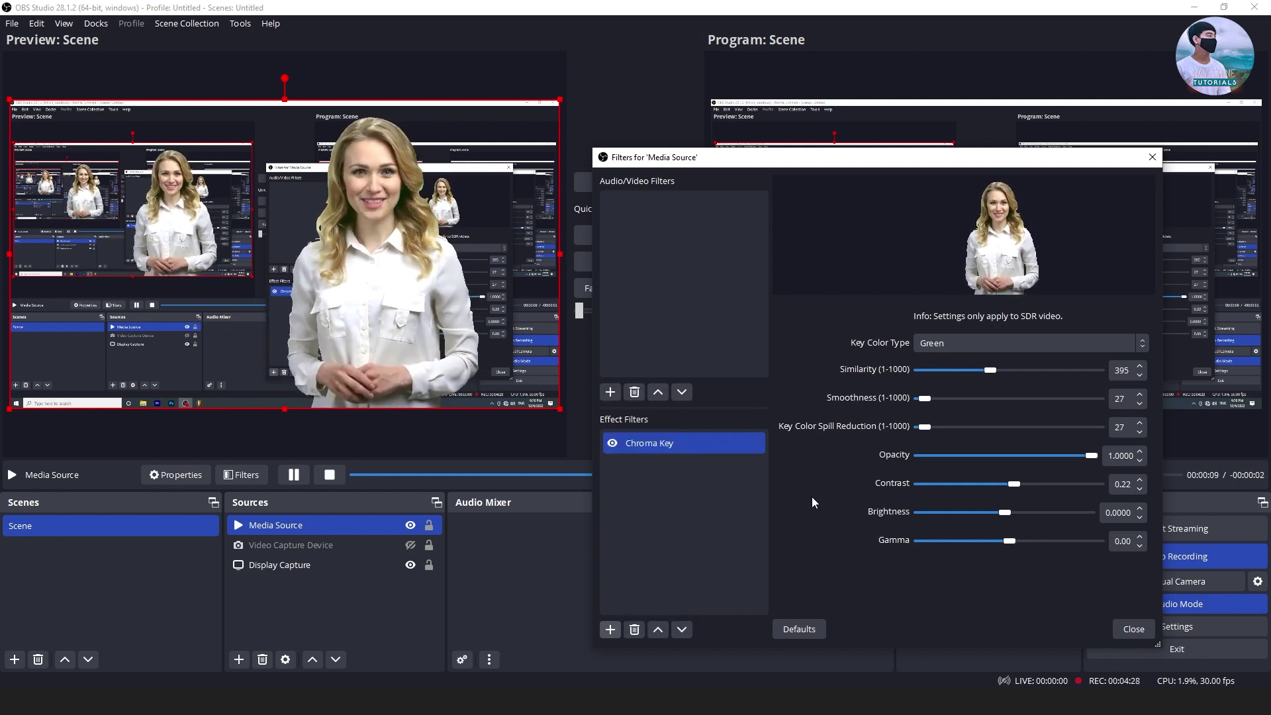
pyautogui.click(1133, 629)
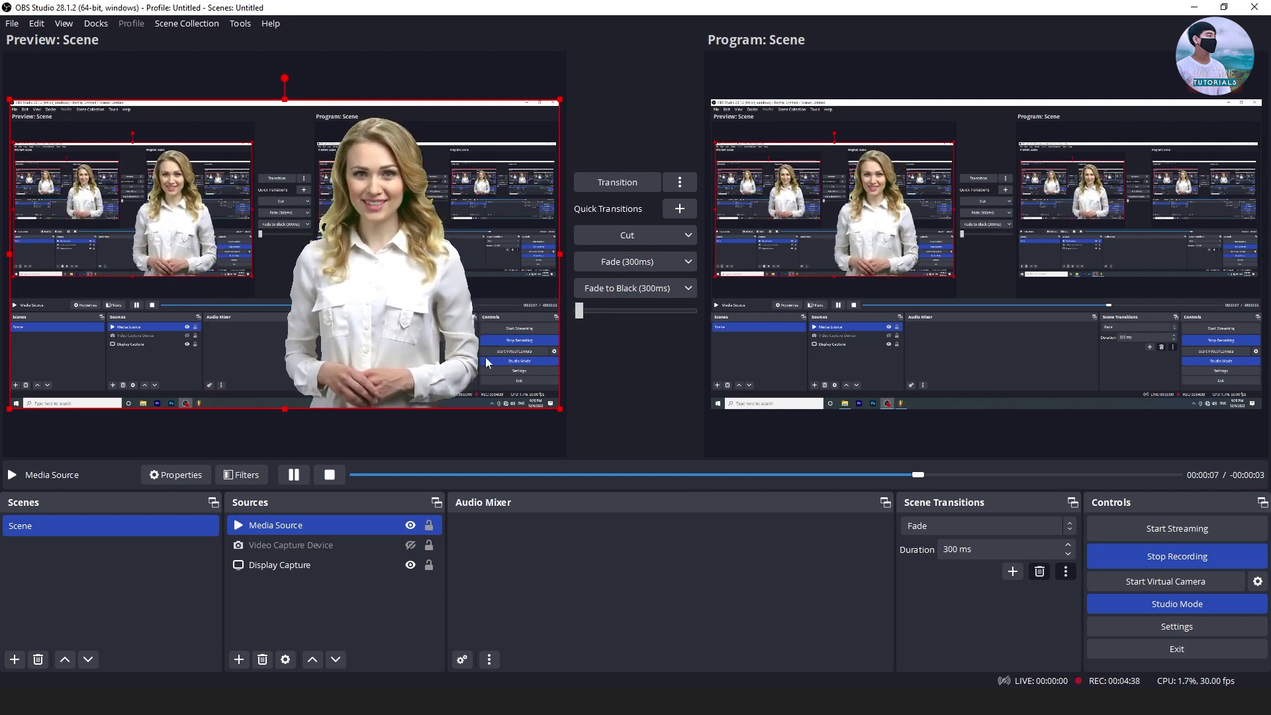
# - Shrink the Media Source into the preview's lower-right corner, leaving about 1170 px beside it and about 658 px above it
pyautogui.moveTo(8, 110); pyautogui.dragTo(351, 294)
pyautogui.moveTo(507, 351)
pyautogui.mouseDown()
pyautogui.moveTo(97, 356)
pyautogui.moveTo(520, 354)
pyautogui.mouseUp()
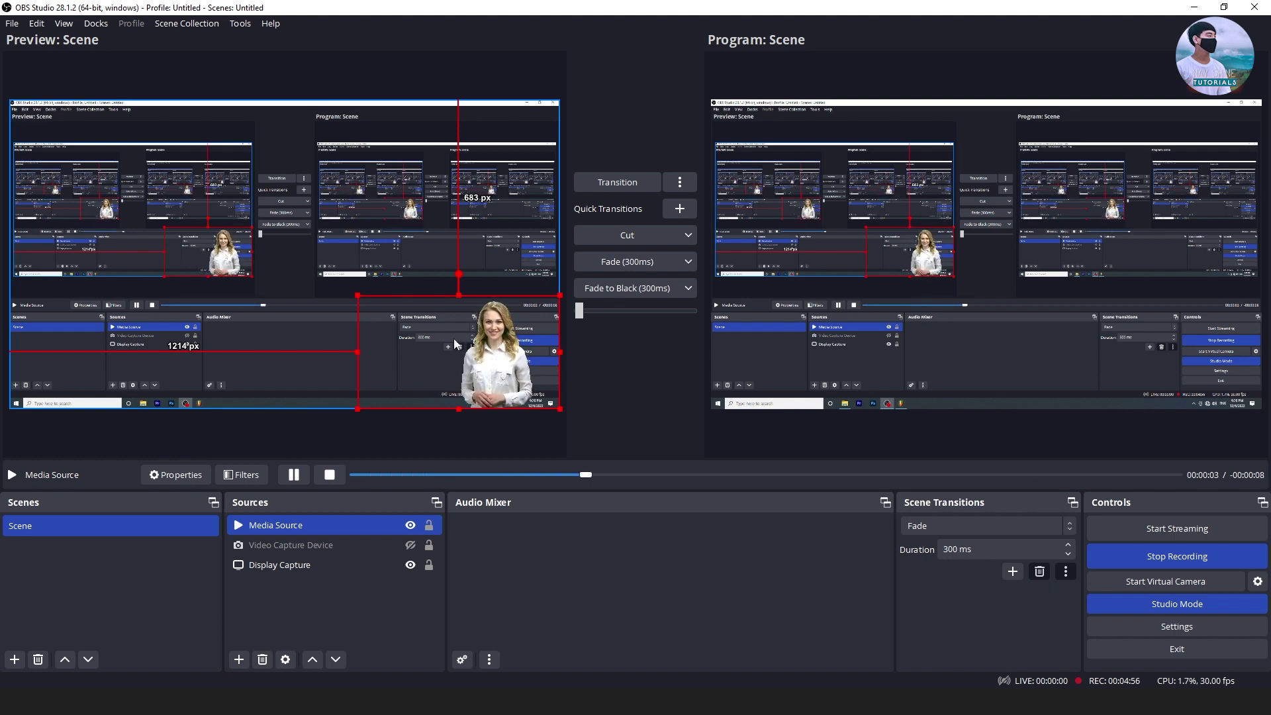
pyautogui.moveTo(355, 296); pyautogui.dragTo(345, 288)
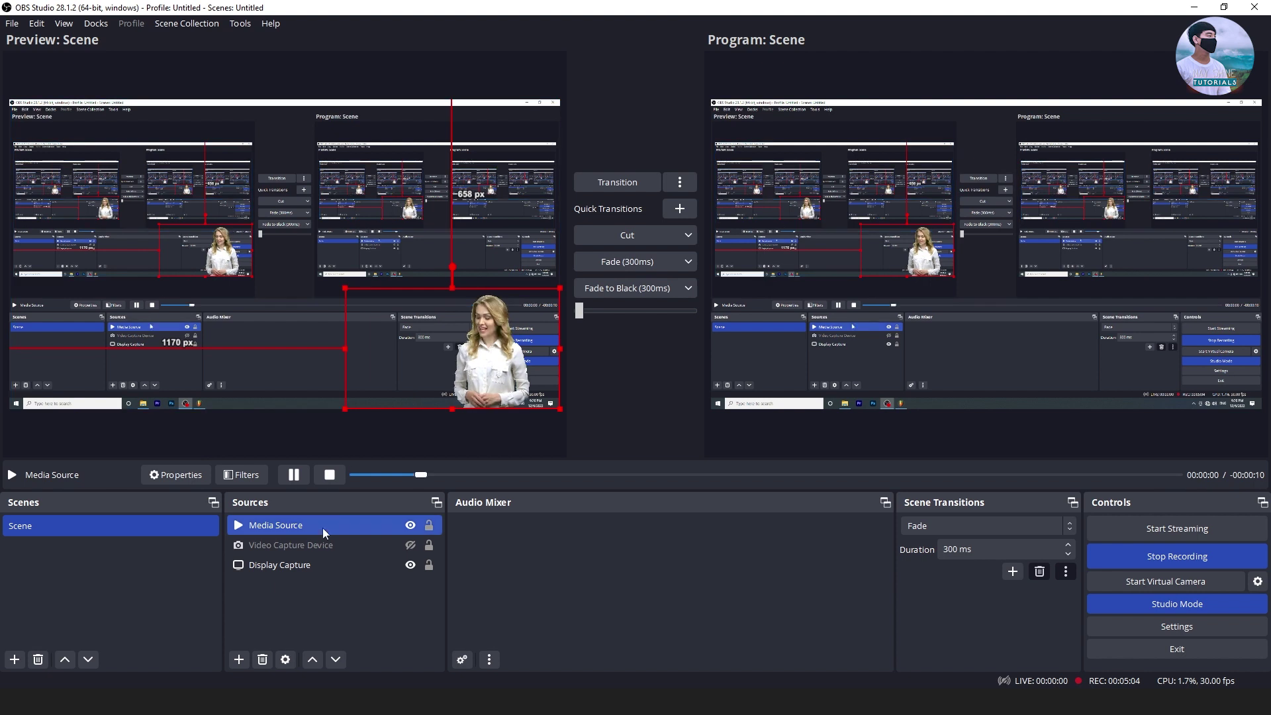
# - Add an Image source named Image using pexels-pixabay-164938.jpg and place it directly below the Media Source in the source order
pyautogui.click(239, 659)
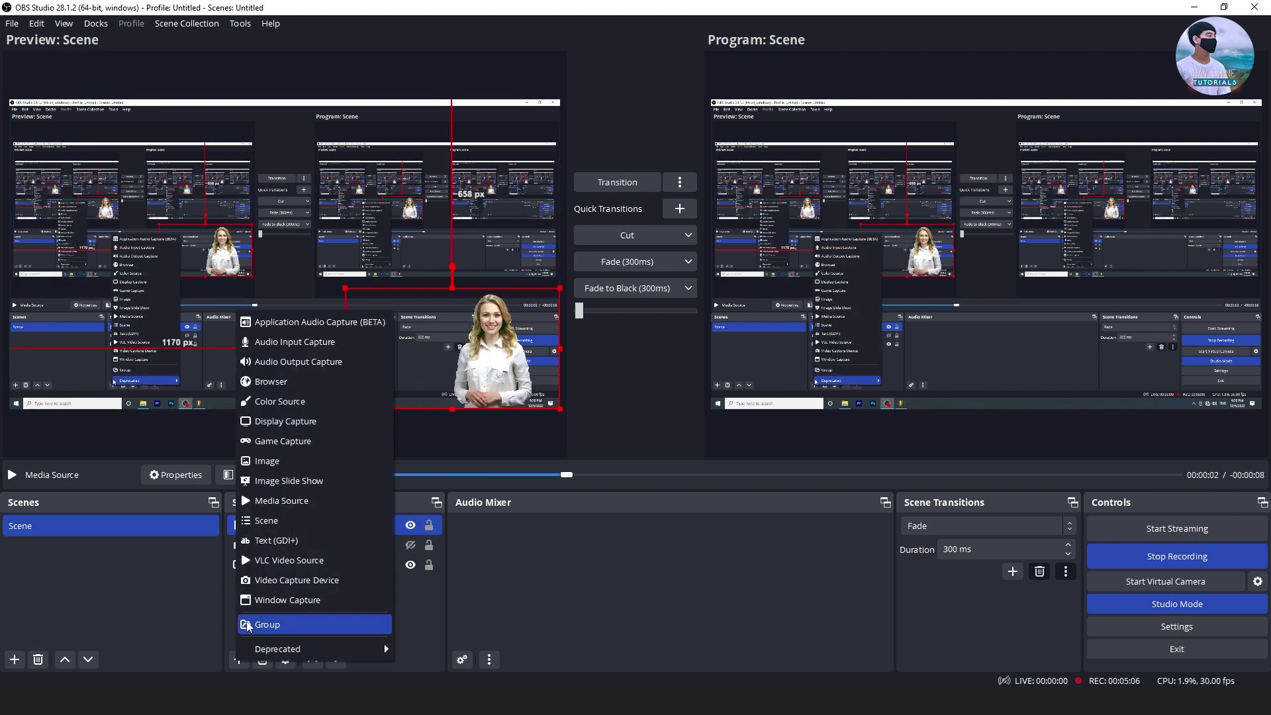
pyautogui.click(274, 462)
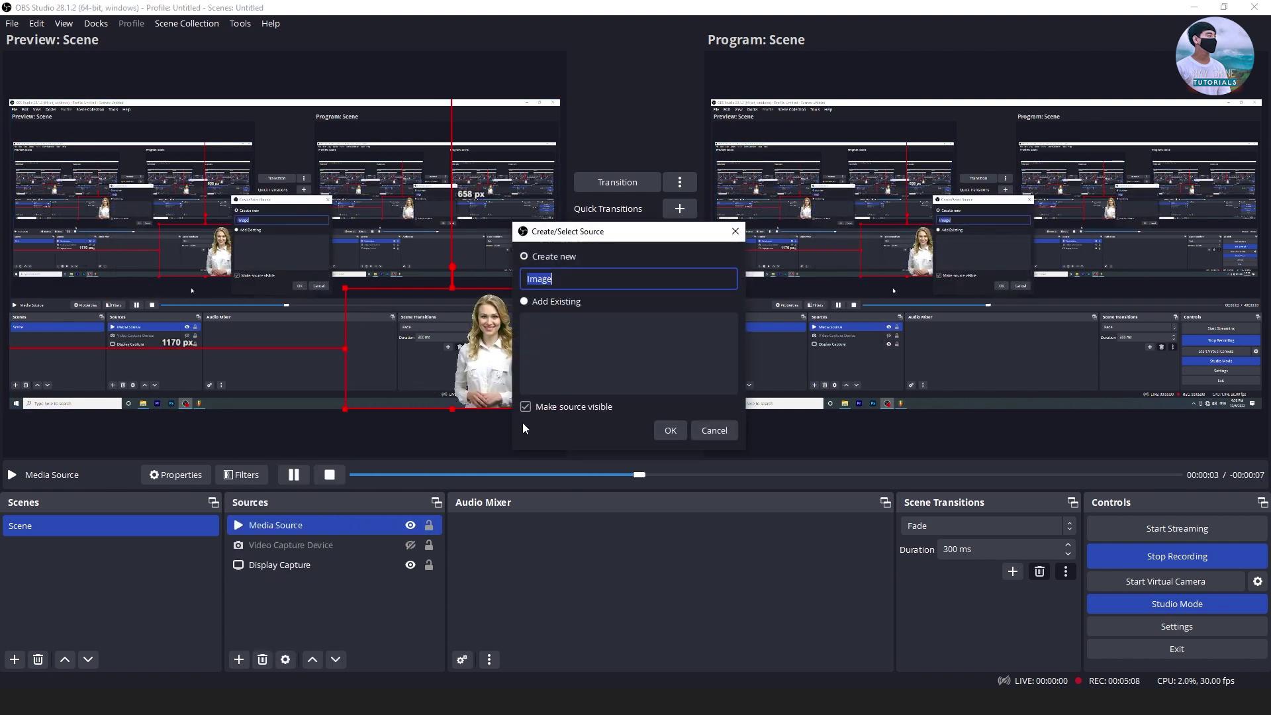
pyautogui.click(668, 431)
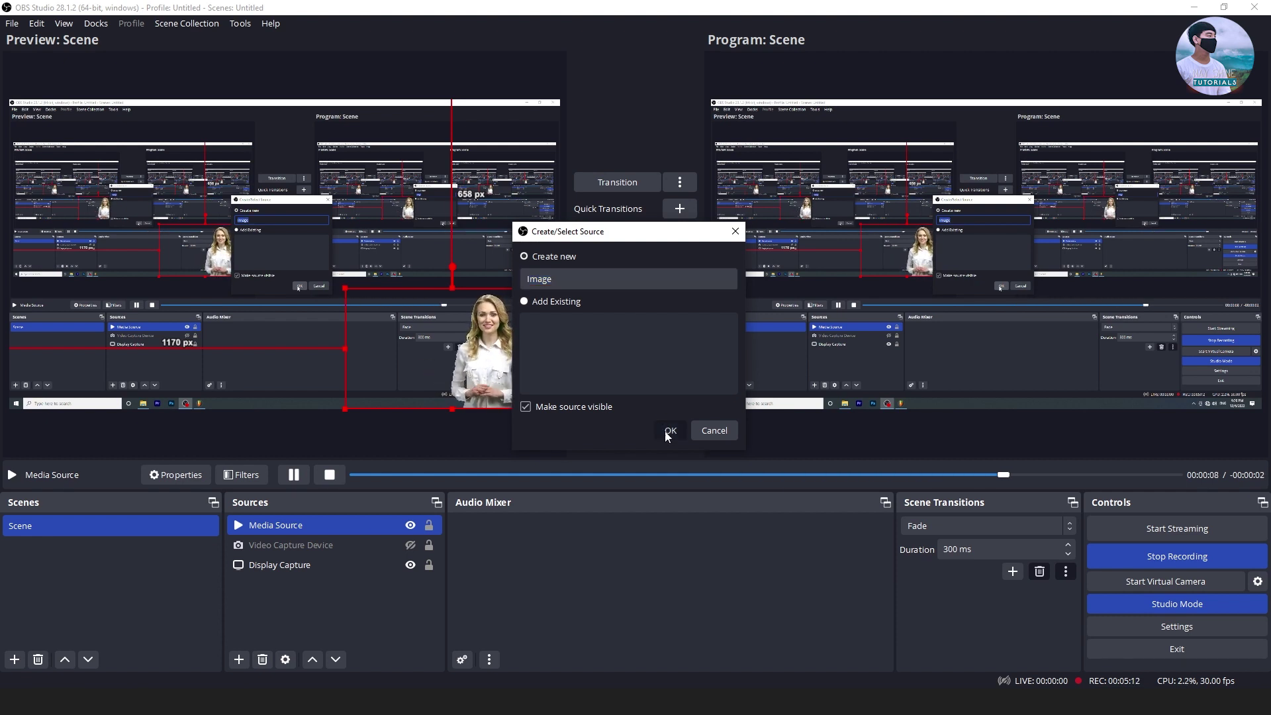
pyautogui.click(823, 353)
pyautogui.click(546, 260)
pyautogui.click(921, 481)
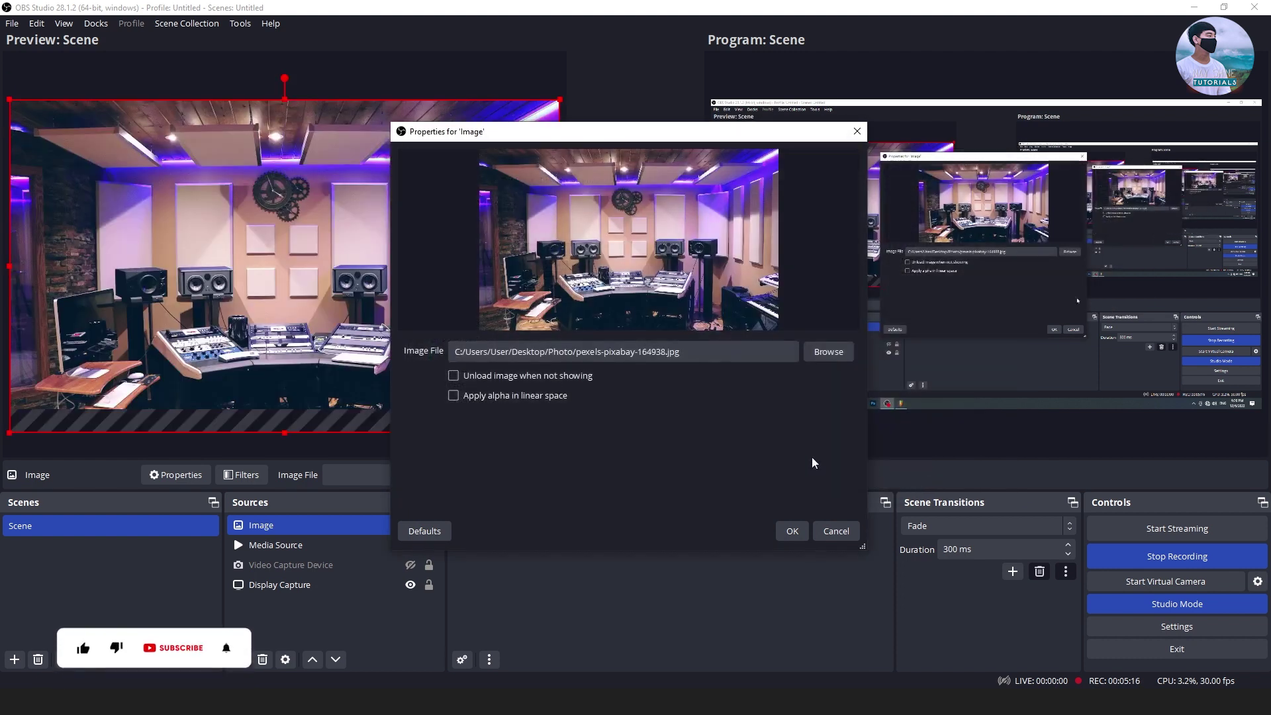
pyautogui.click(793, 531)
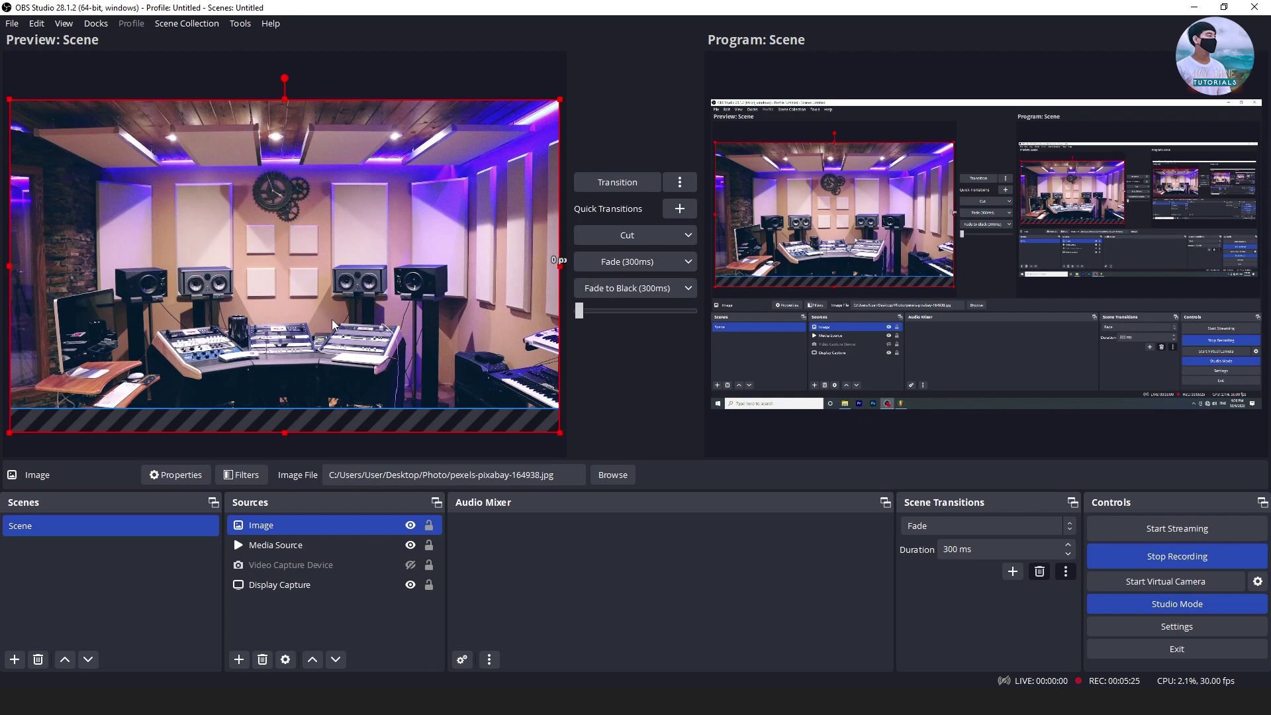
pyautogui.moveTo(285, 526); pyautogui.dragTo(288, 554)
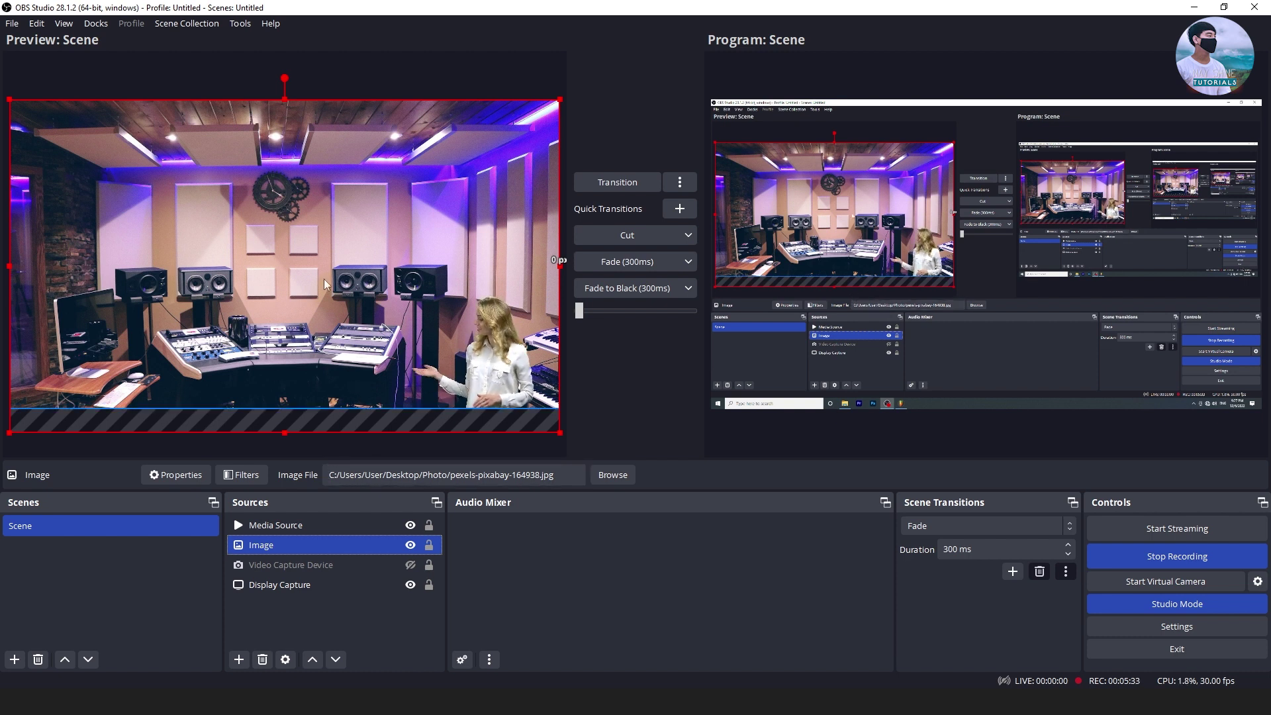
pyautogui.moveTo(561, 433); pyautogui.dragTo(560, 375)
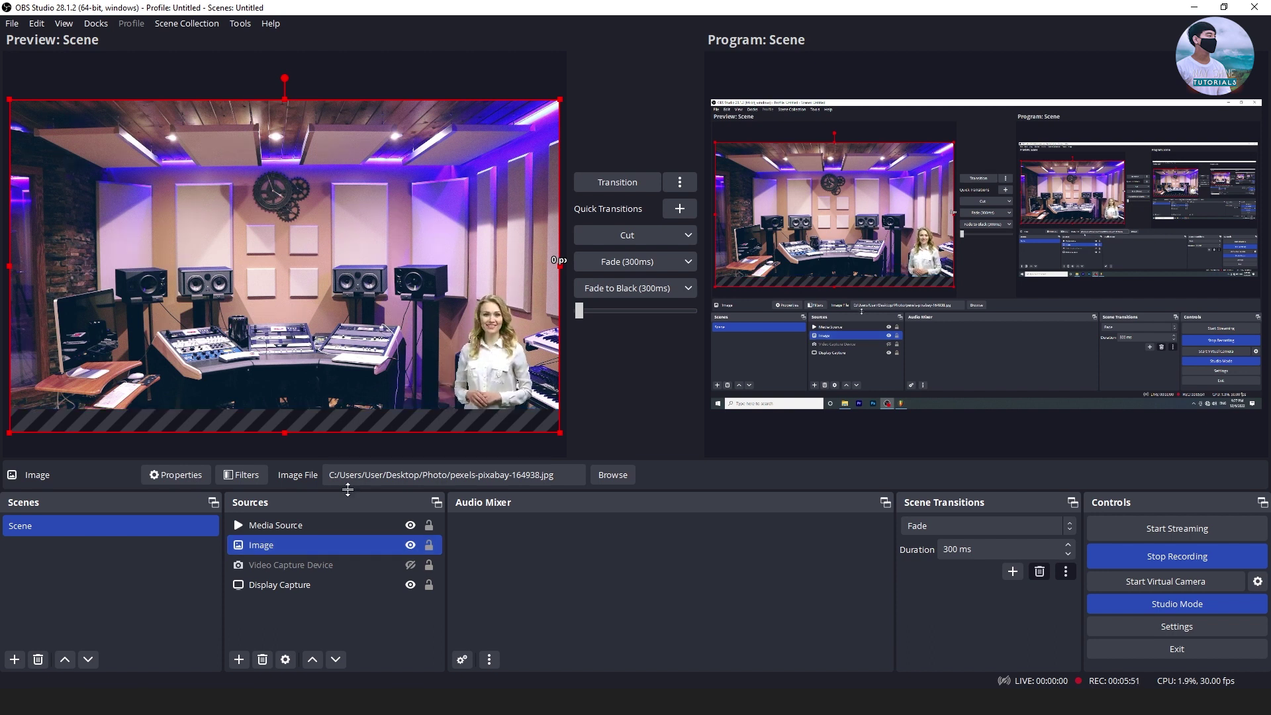
# - Enlarge the Media Source from its upper-left corner, leaving about 614 px beside it and about 345 px above it
pyautogui.click(318, 520)
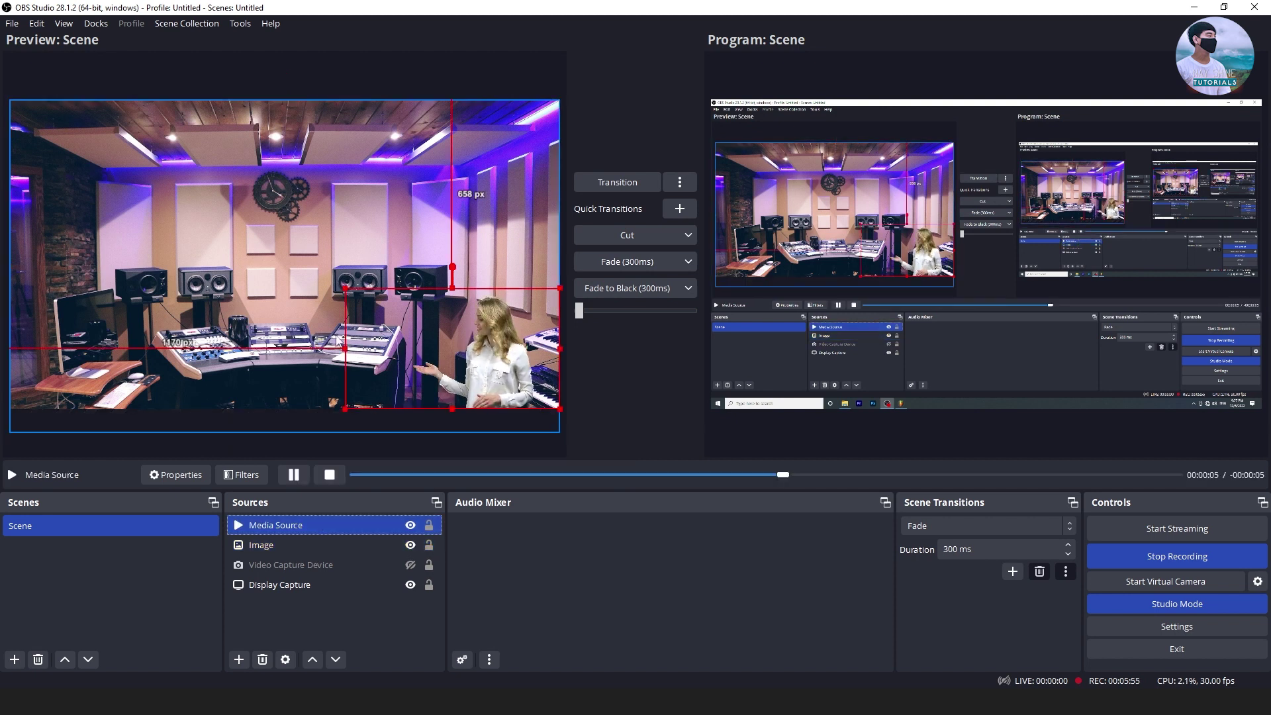
pyautogui.click(352, 289)
pyautogui.click(284, 523)
pyautogui.moveTo(362, 297); pyautogui.dragTo(187, 212)
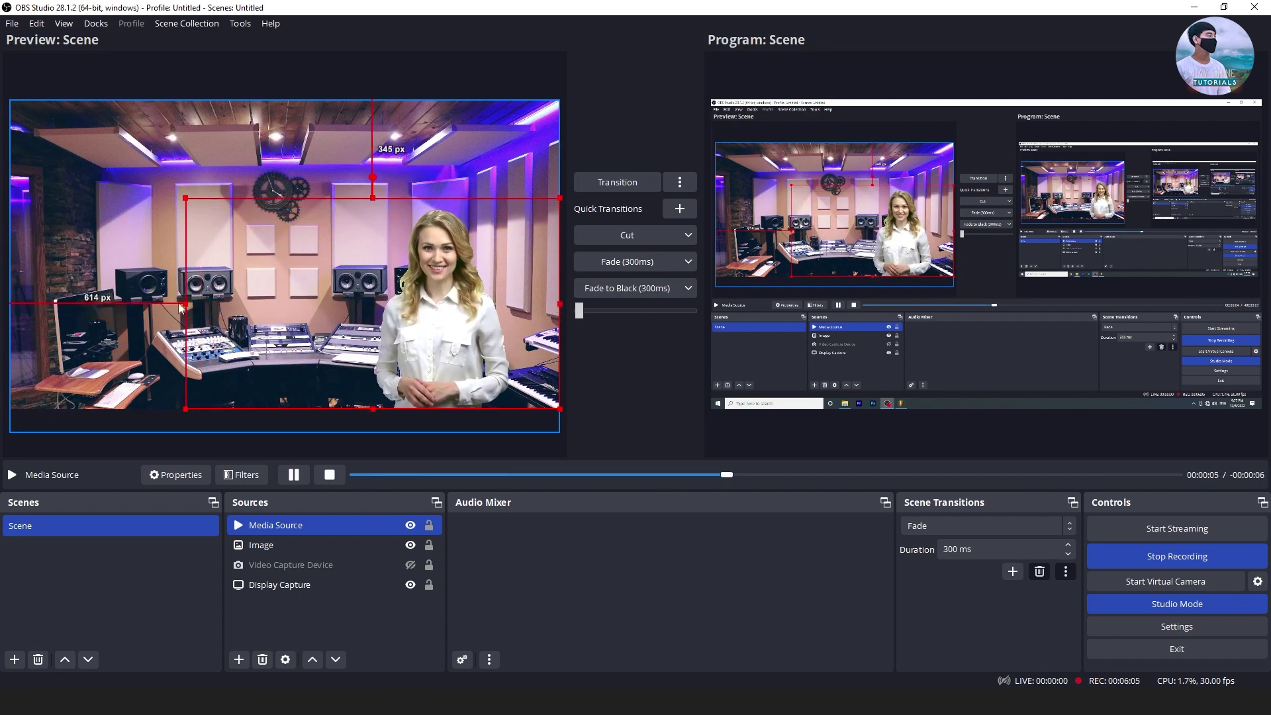
# - Compare the Media Source with its Chroma Key filter off and on, leave the filter enabled, and close the filter settings
pyautogui.click(251, 475)
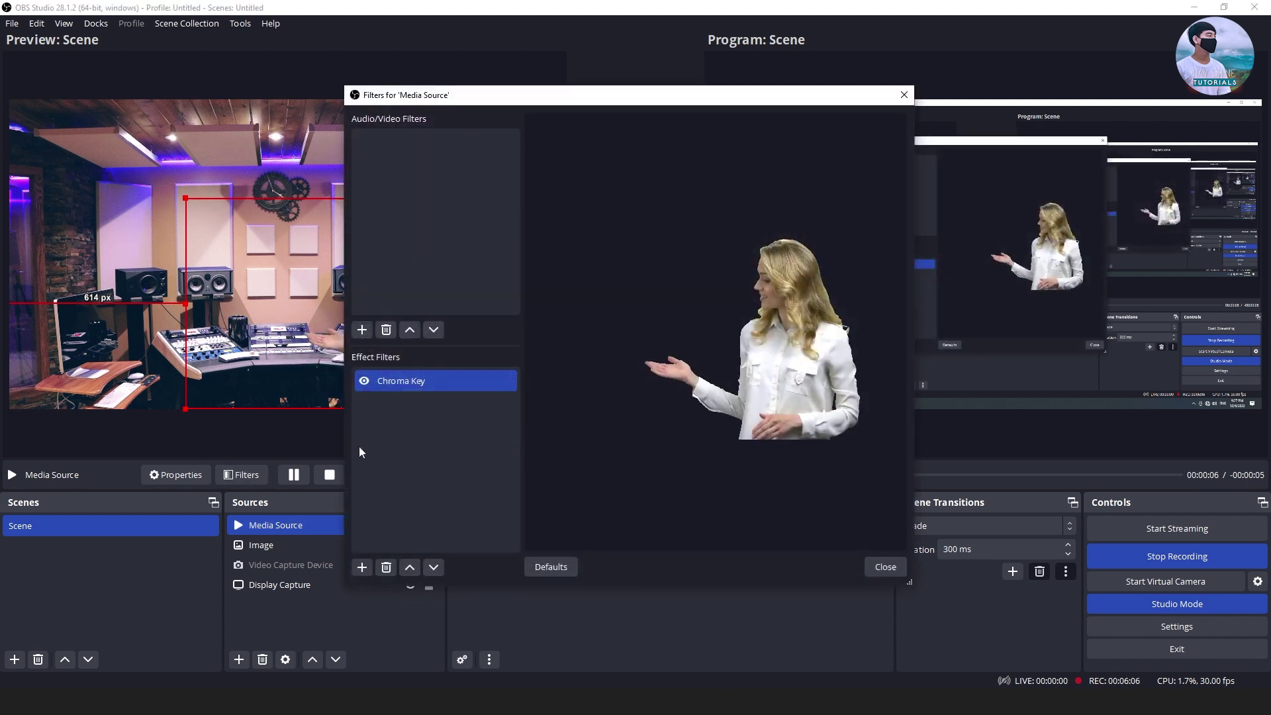
pyautogui.click(365, 381)
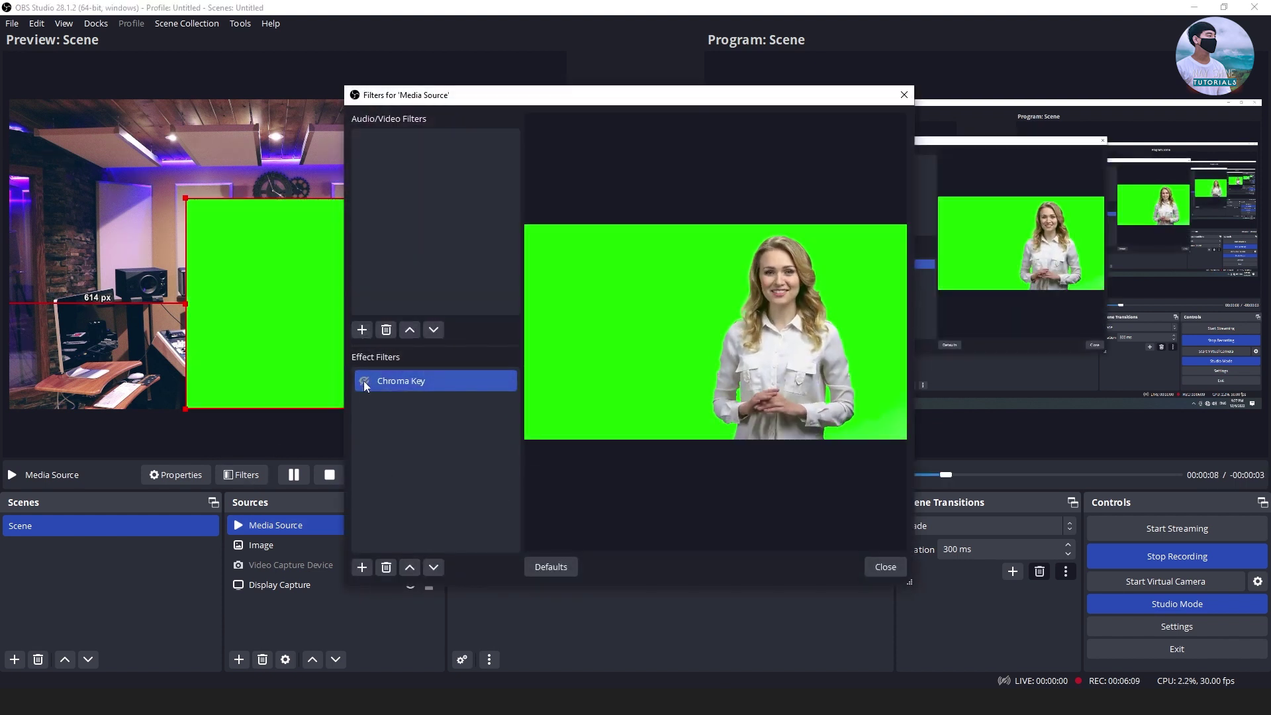
pyautogui.click(364, 381)
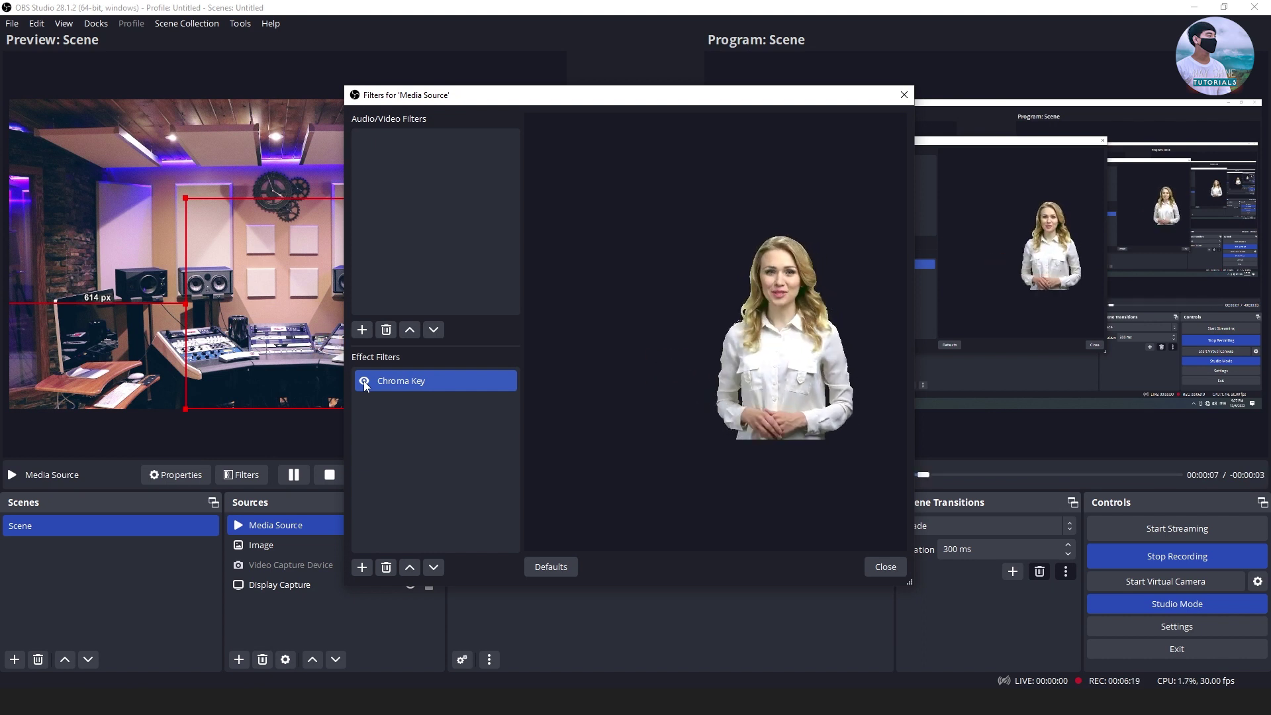
pyautogui.click(365, 381)
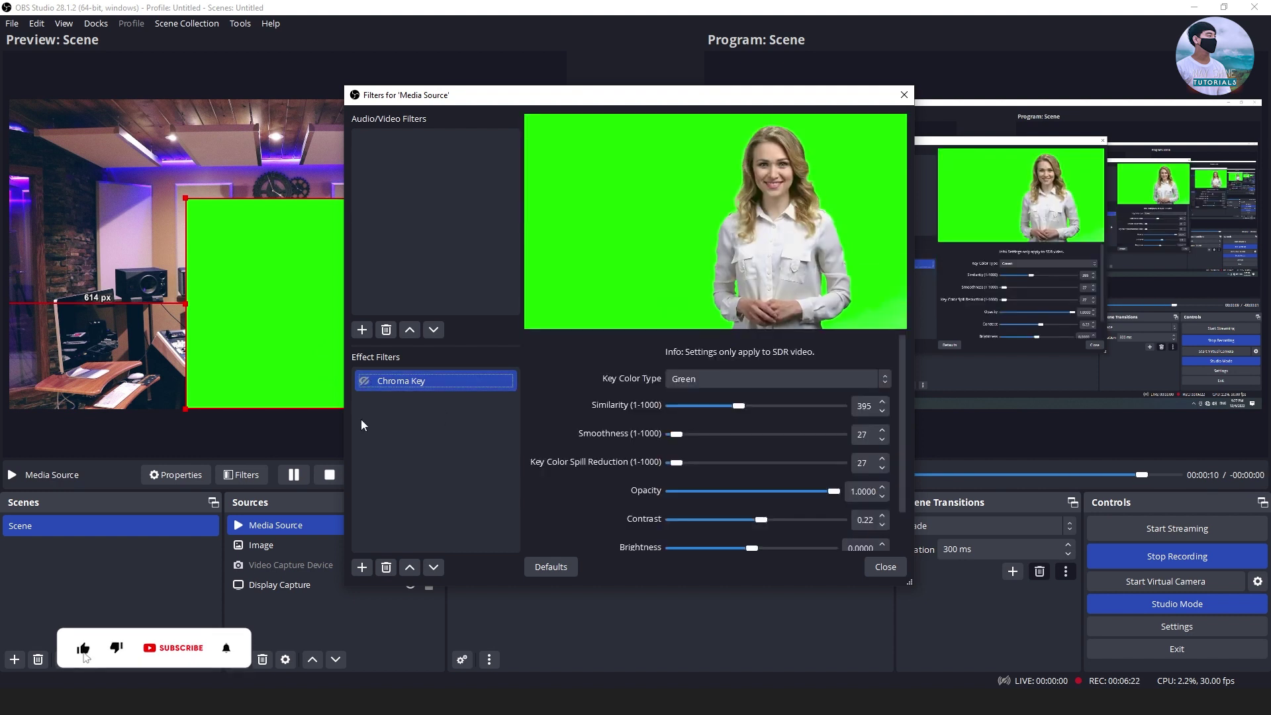
pyautogui.click(364, 381)
pyautogui.click(875, 571)
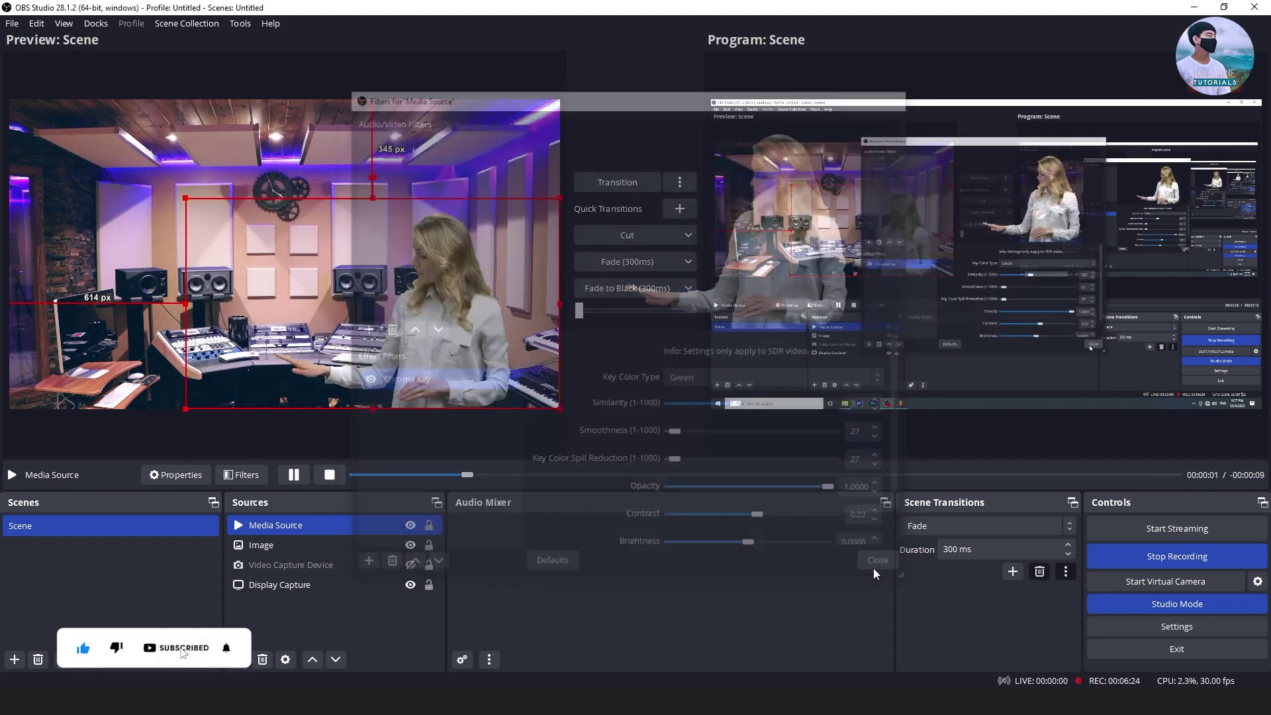